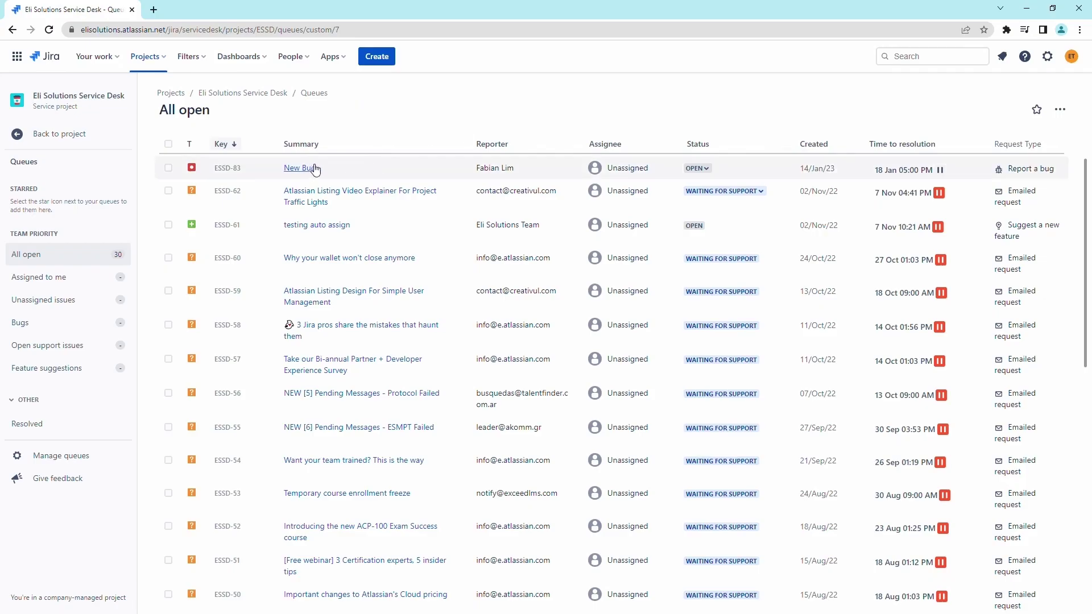
Step: From ticket ESSD-83, move its linked dev issue XYZ-53 to Work in progress
{"action": "left_click", "coordinate": [307, 170]}
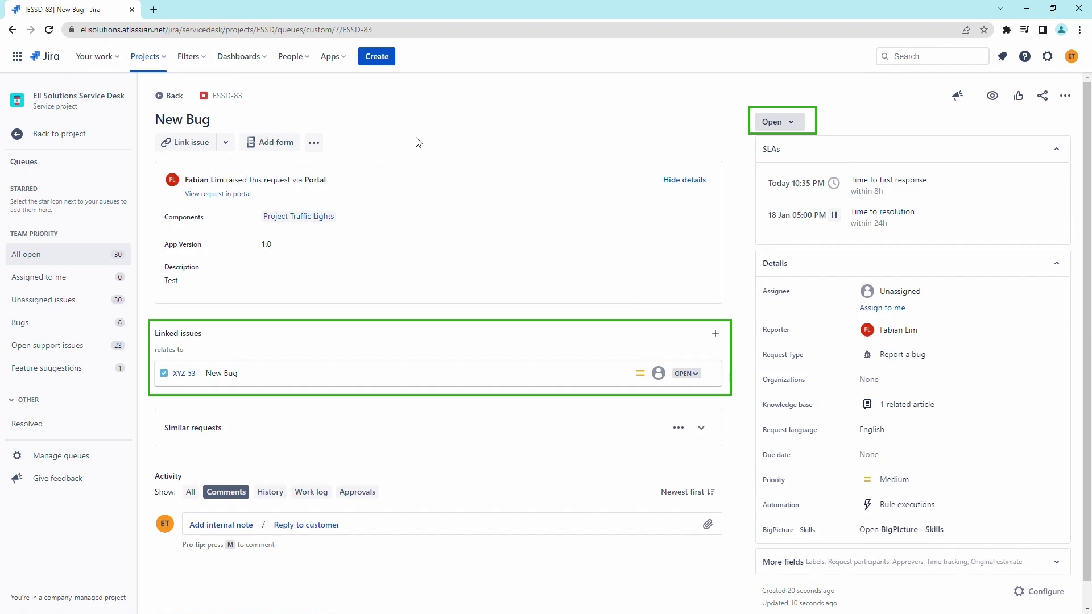
{"action": "left_click", "coordinate": [185, 375]}
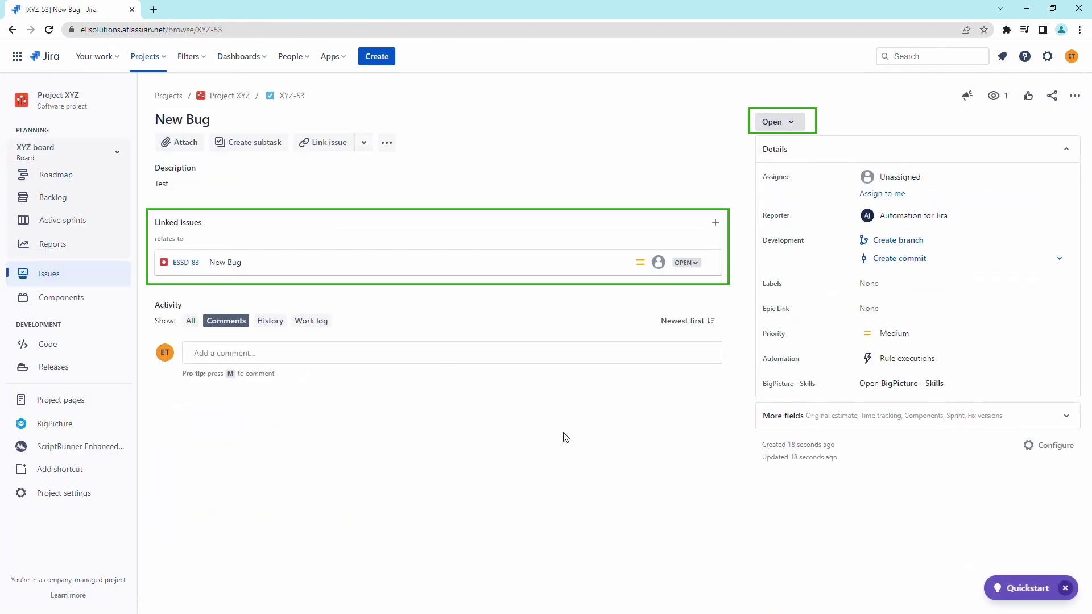
{"action": "left_click", "coordinate": [794, 122]}
{"action": "left_click", "coordinate": [803, 164]}
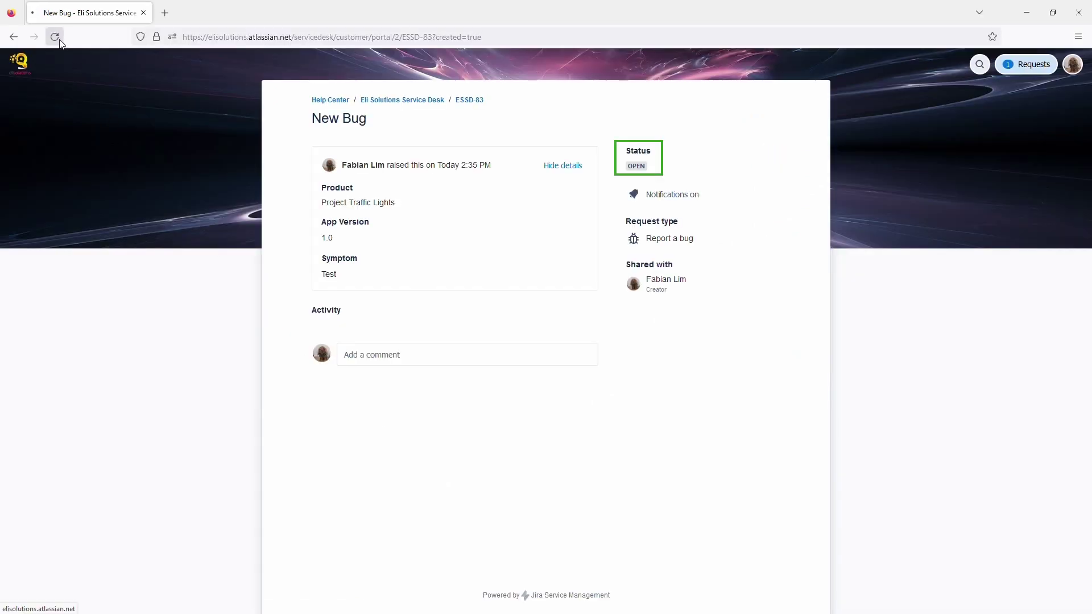
Step: Reload the customer portal page to see that ESSD-83 is still Open
{"action": "left_click", "coordinate": [55, 36]}
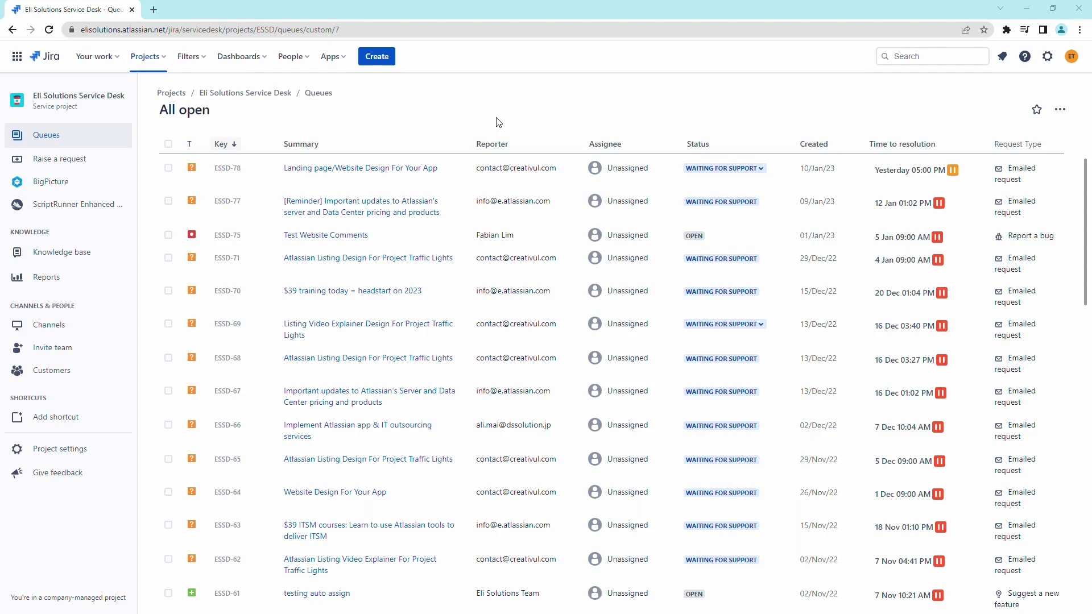
Step: From the service desk project's Automation settings, start a new global automation rule
{"action": "left_click", "coordinate": [78, 449]}
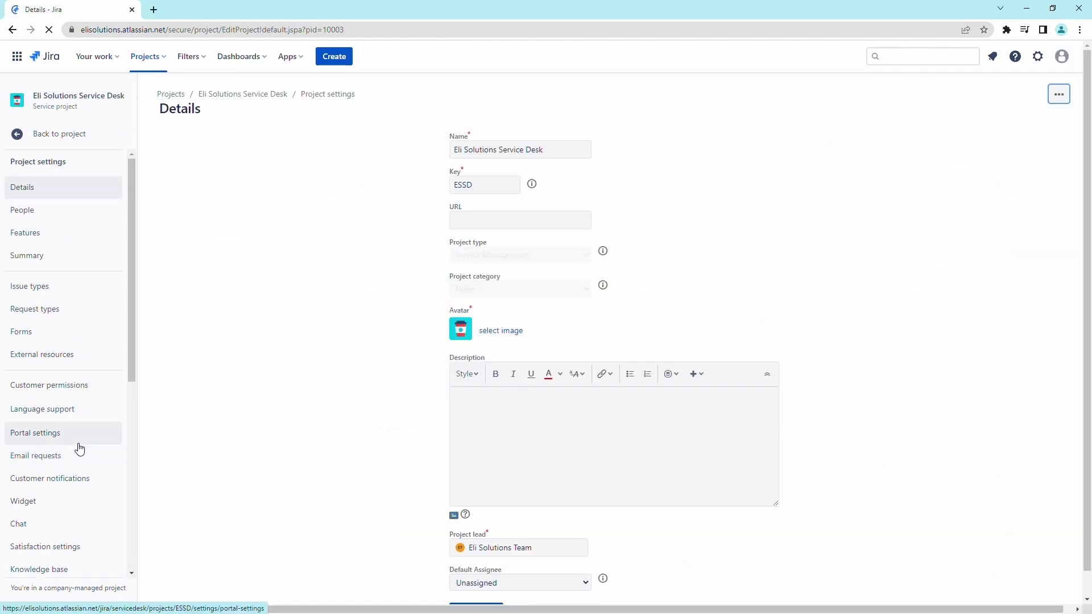
{"action": "left_click_drag", "start_coordinate": [131, 343], "coordinate": [130, 432]}
{"action": "left_click", "coordinate": [81, 444]}
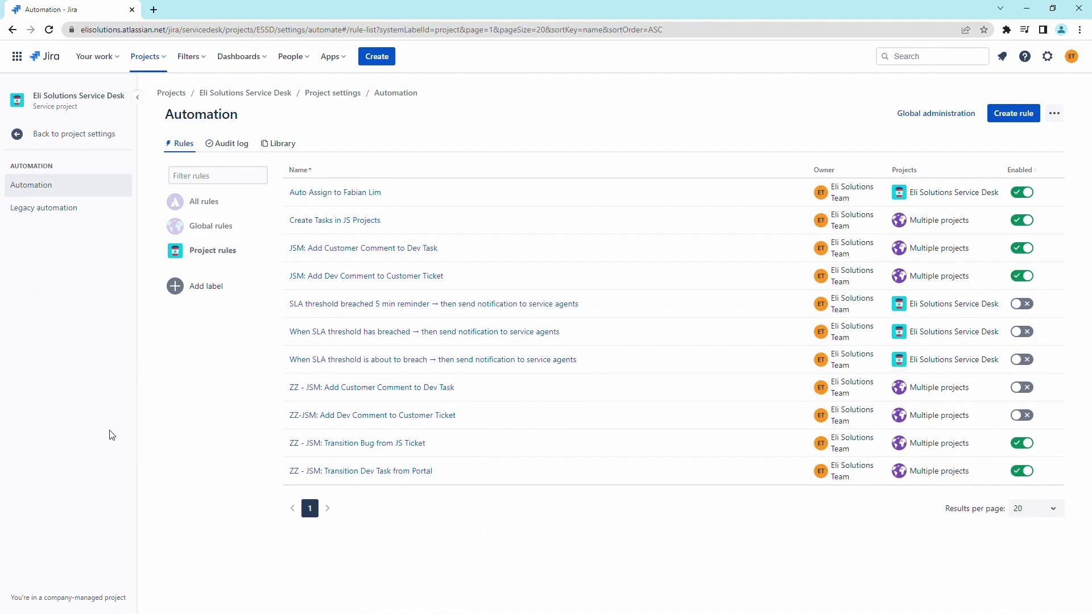
{"action": "left_click", "coordinate": [935, 114]}
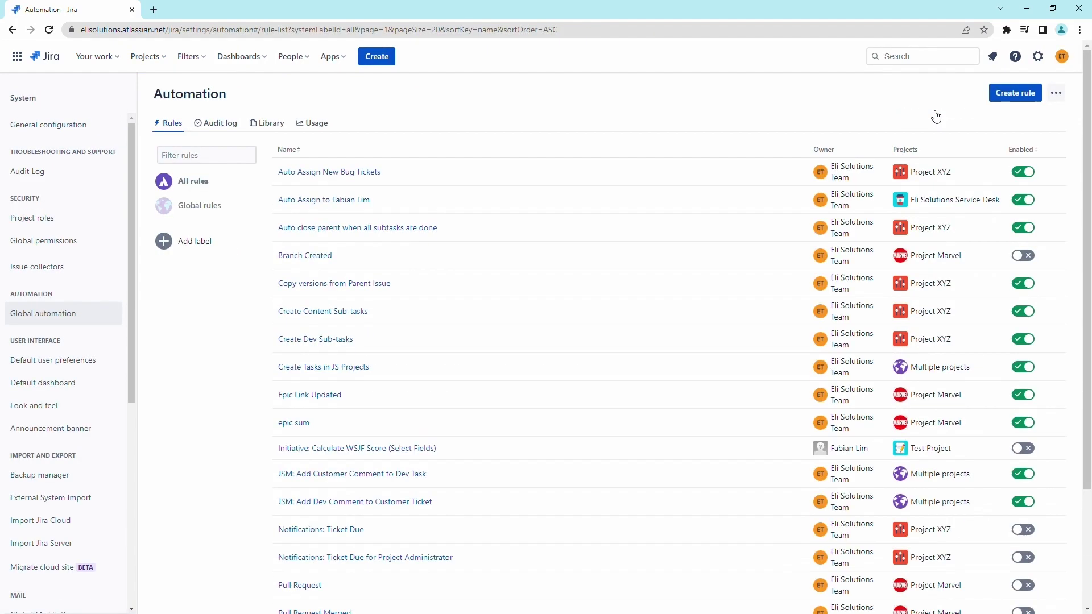
{"action": "left_click", "coordinate": [1005, 96]}
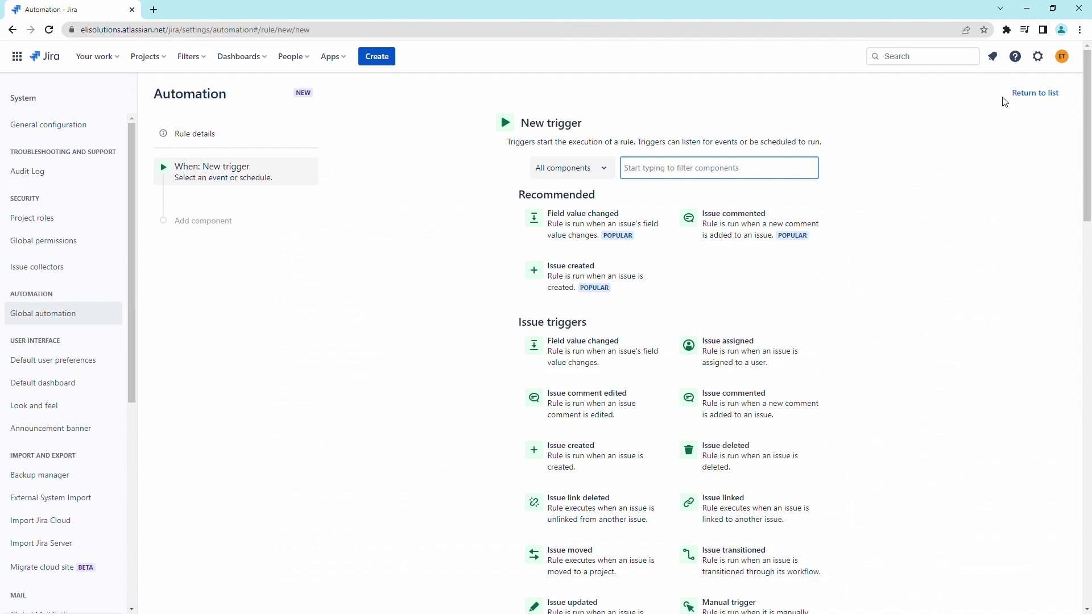
Step: Save an Issue transitioned trigger with From and To status left blank
{"action": "left_click", "coordinate": [762, 169]}
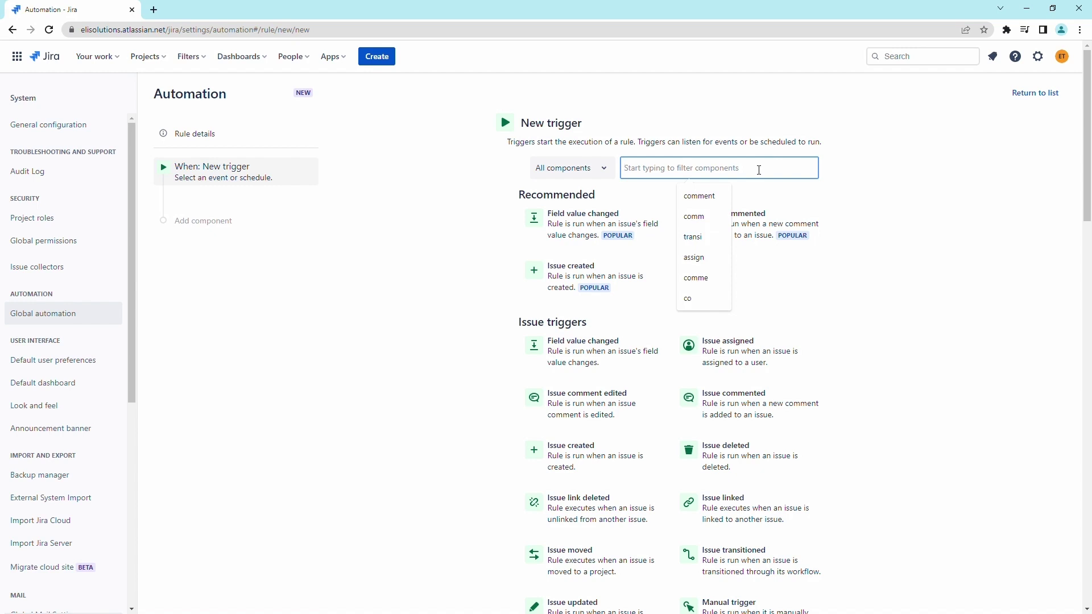
{"action": "type", "text": "tra"}
{"action": "left_click", "coordinate": [596, 217]}
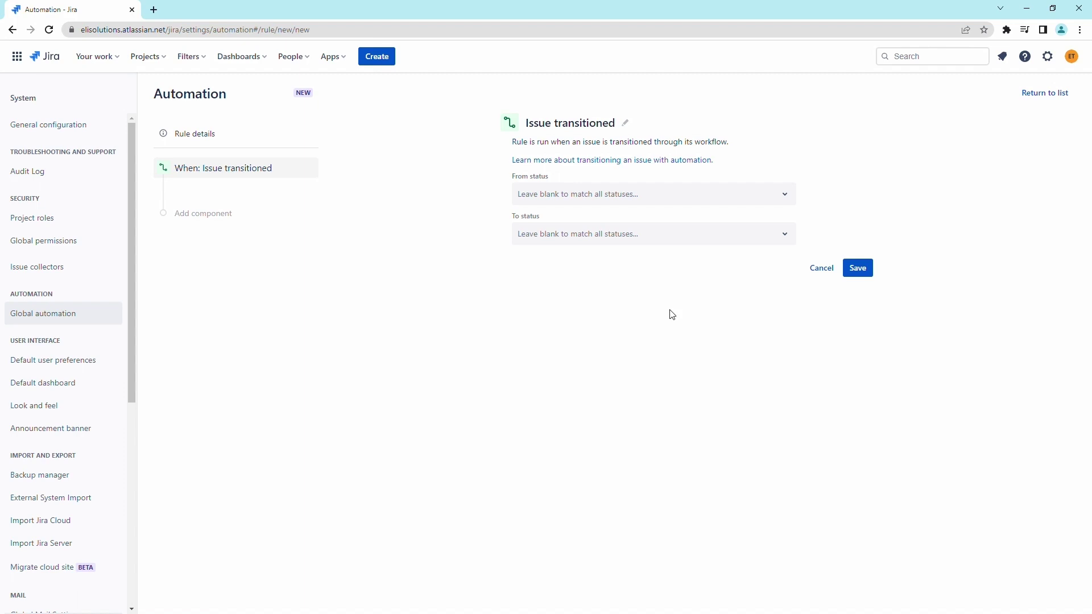
{"action": "left_click", "coordinate": [859, 269]}
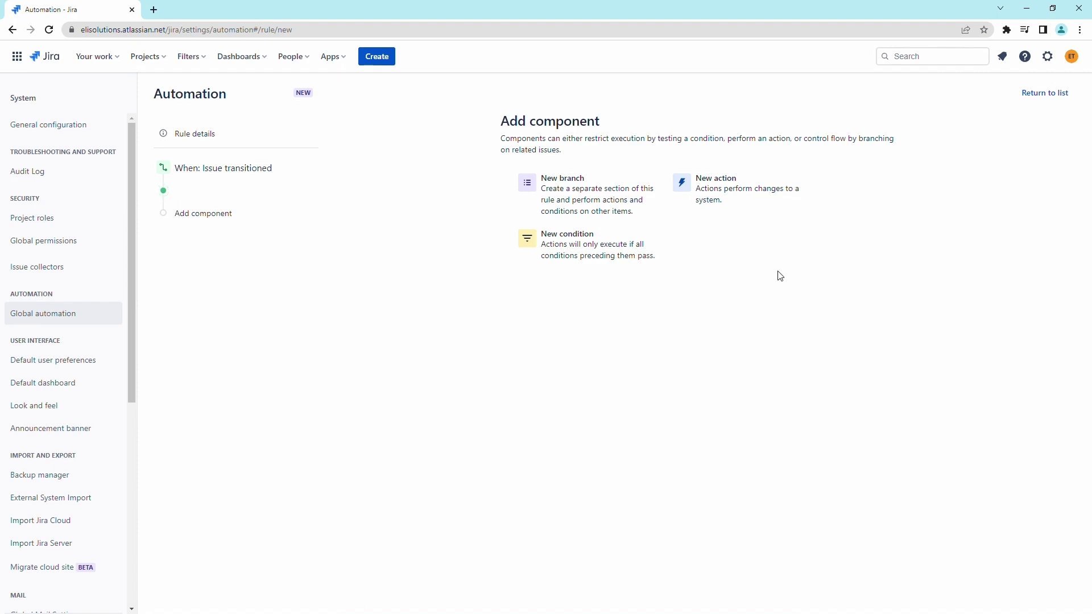
Step: Add an Issue fields condition: Project equals Eli Solutions Service Desk (ESSD)
{"action": "left_click", "coordinate": [581, 256]}
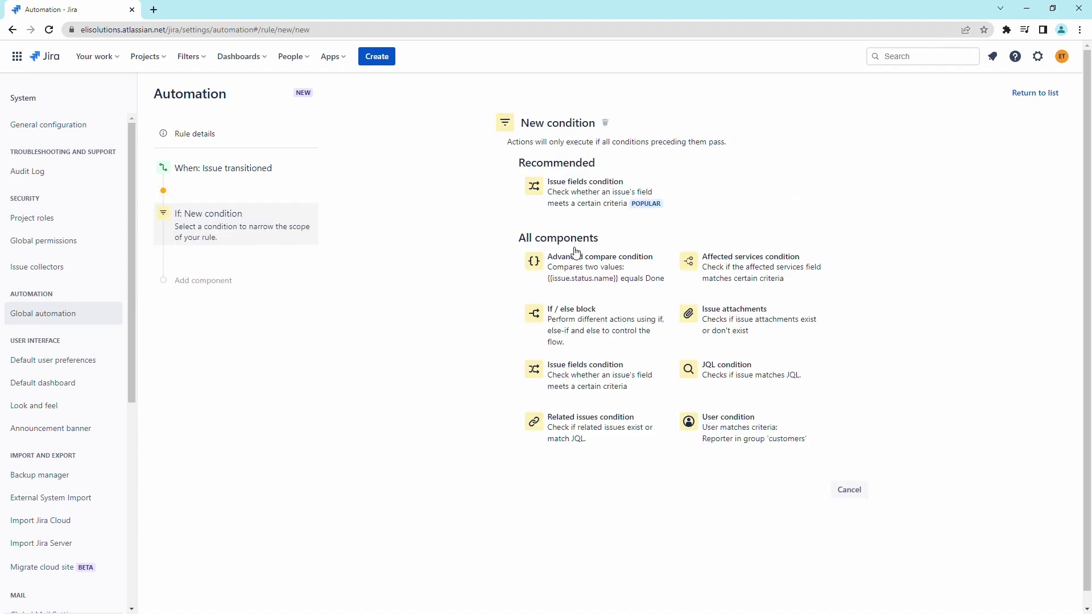
{"action": "left_click", "coordinate": [580, 376]}
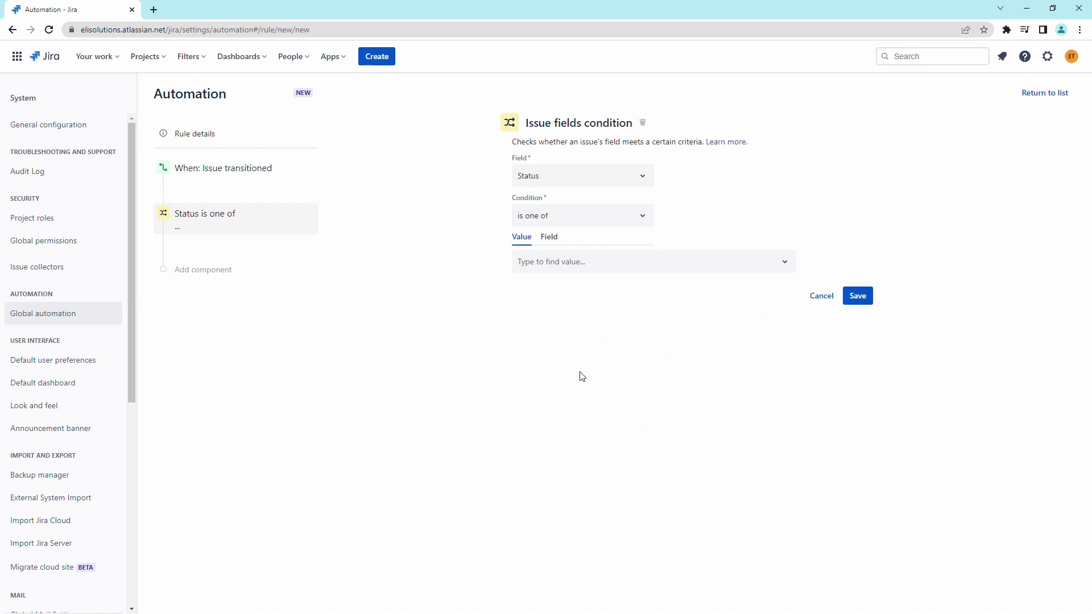
{"action": "left_click", "coordinate": [641, 177]}
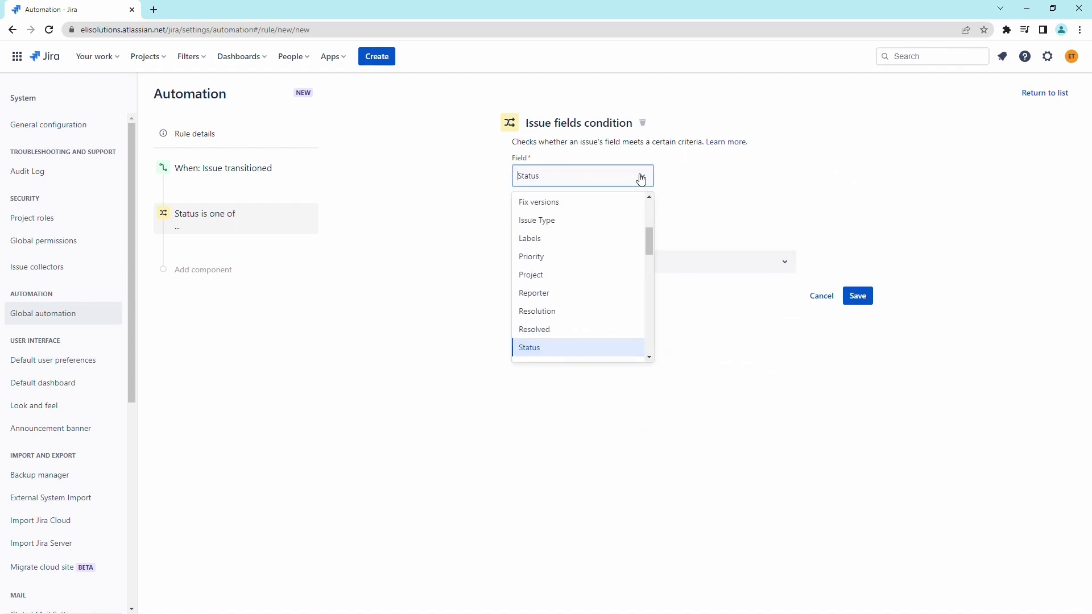
{"action": "left_click", "coordinate": [563, 275]}
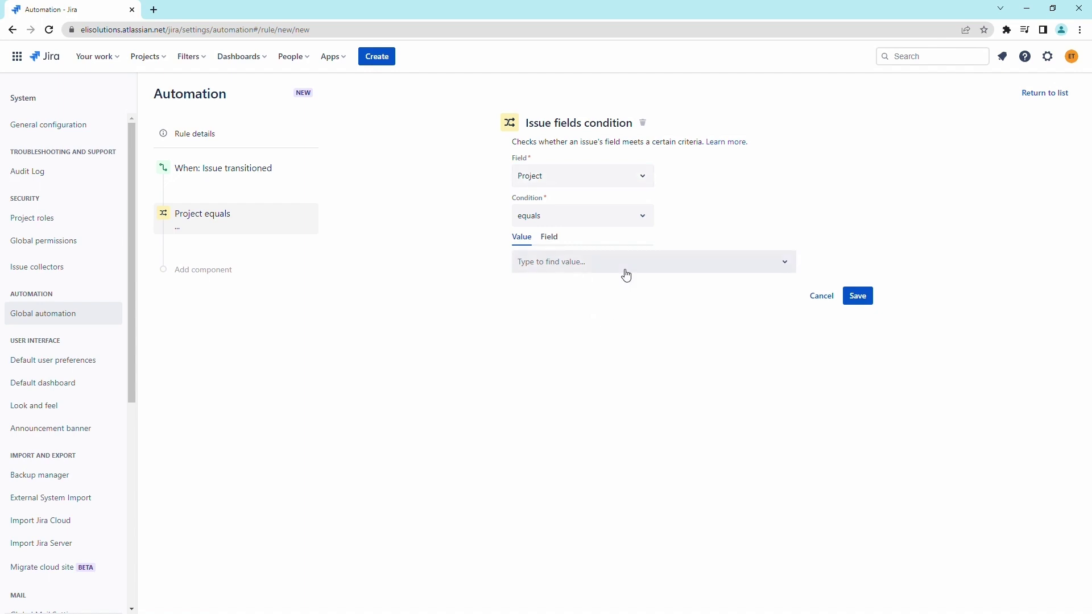
{"action": "left_click", "coordinate": [626, 273]}
{"action": "left_click", "coordinate": [606, 347]}
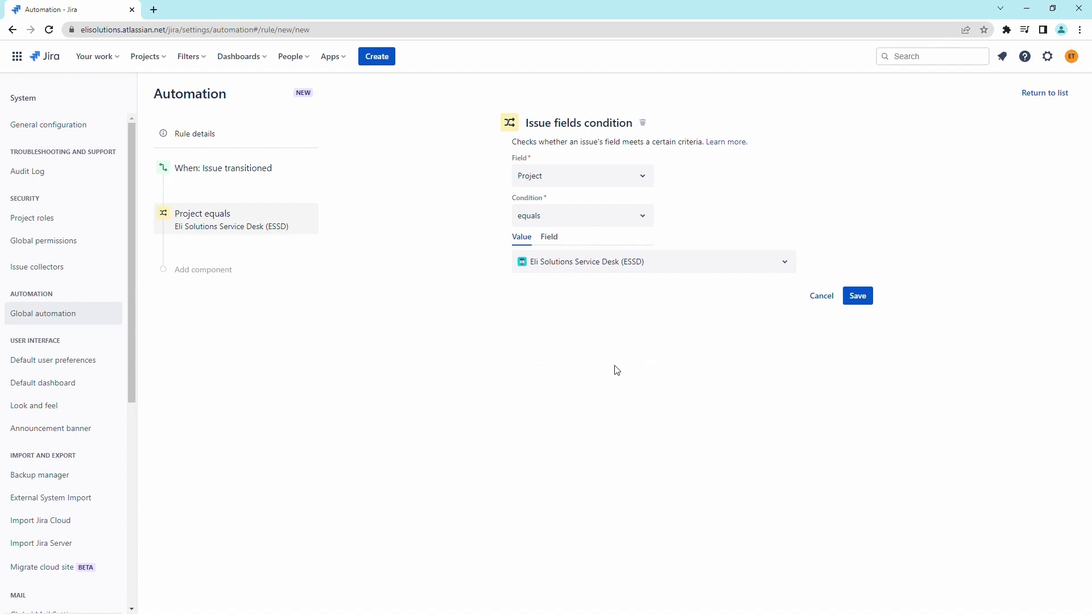
{"action": "left_click", "coordinate": [857, 299]}
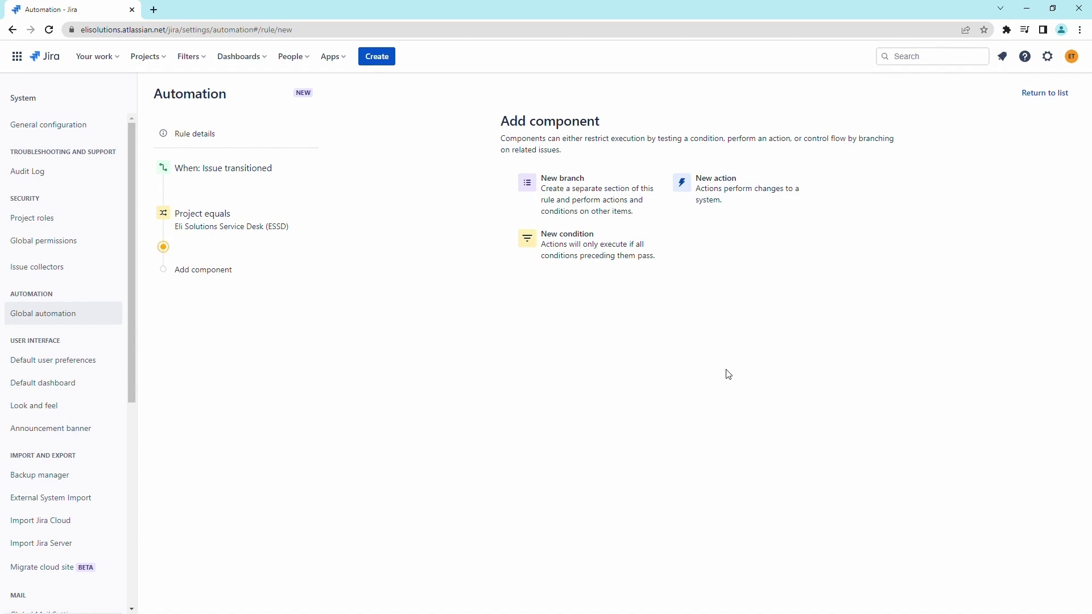
Step: Add a related-issues branch over Linked issues, limited to the relates to link type
{"action": "left_click", "coordinate": [574, 189]}
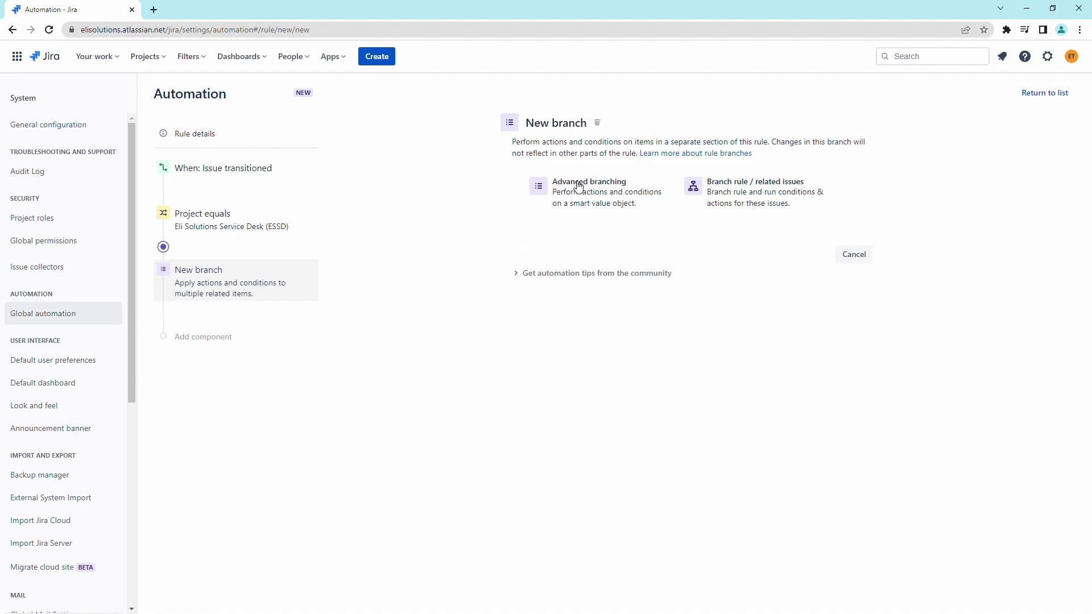
{"action": "left_click", "coordinate": [754, 214]}
{"action": "left_click", "coordinate": [857, 178]}
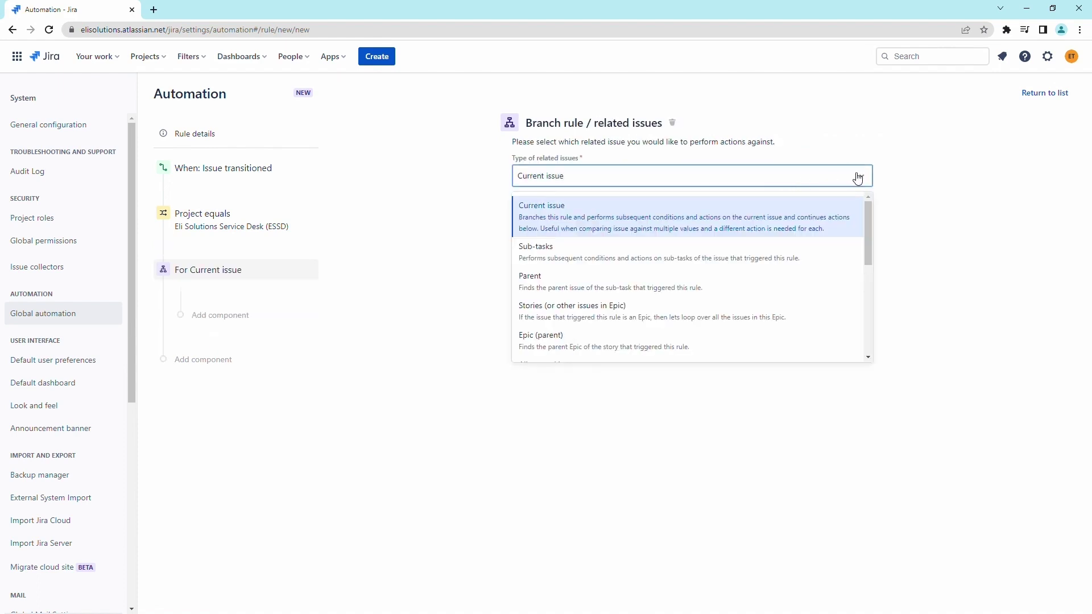
{"action": "left_click_drag", "start_coordinate": [865, 212], "coordinate": [864, 253]}
{"action": "left_click", "coordinate": [748, 329]}
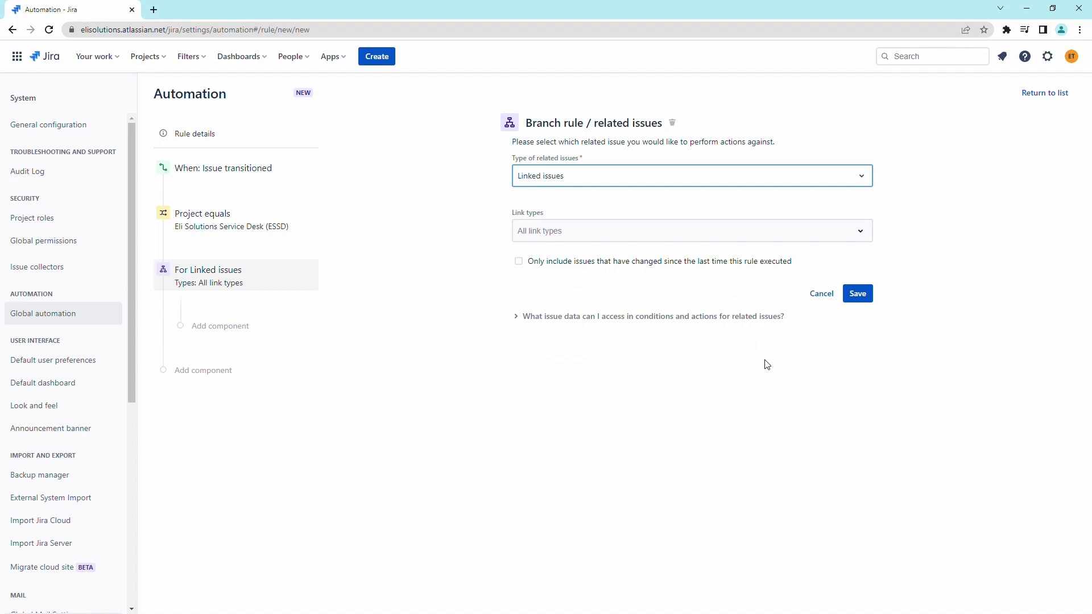
{"action": "left_click", "coordinate": [864, 232]}
{"action": "scroll", "coordinate": [864, 269], "scroll_direction": "down", "scroll_amount": 6}
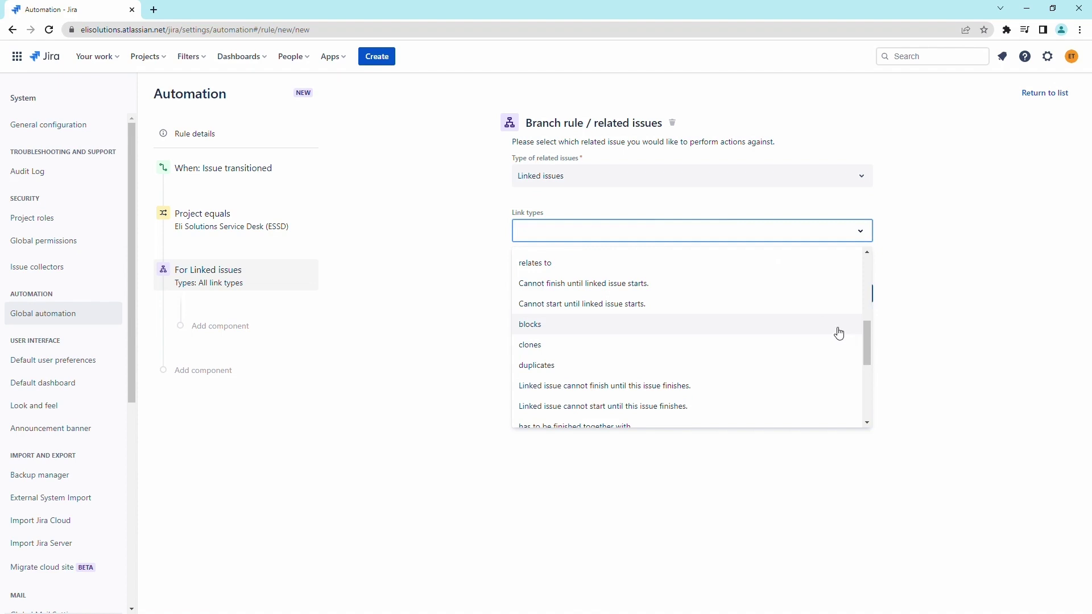
{"action": "left_click", "coordinate": [589, 264]}
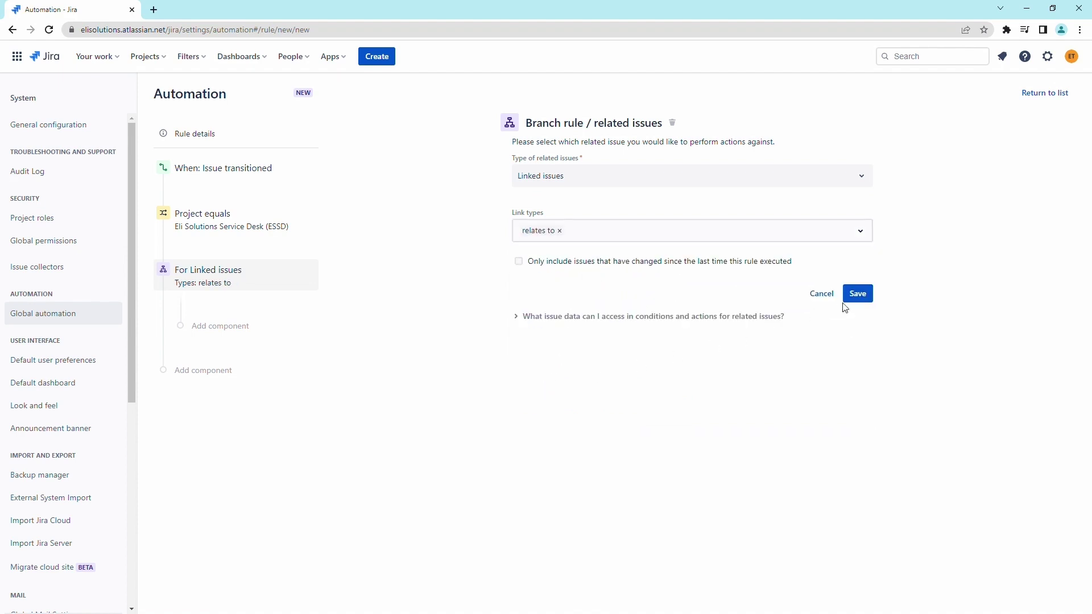
{"action": "left_click", "coordinate": [857, 293]}
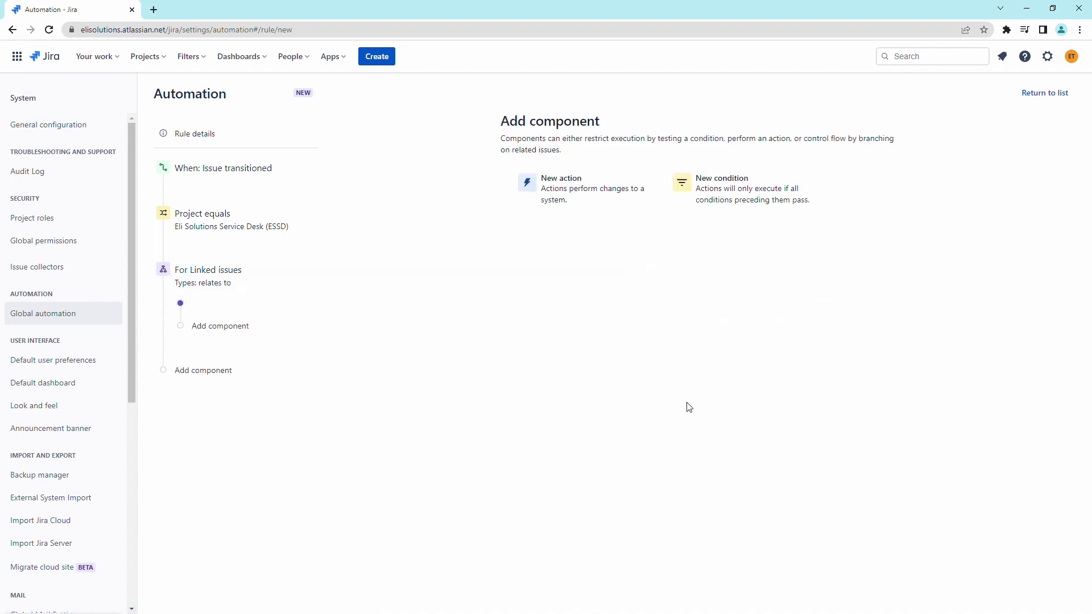
Step: Inside the branch, add an Issue fields condition: Issue Type equals Task
{"action": "left_click", "coordinate": [717, 209]}
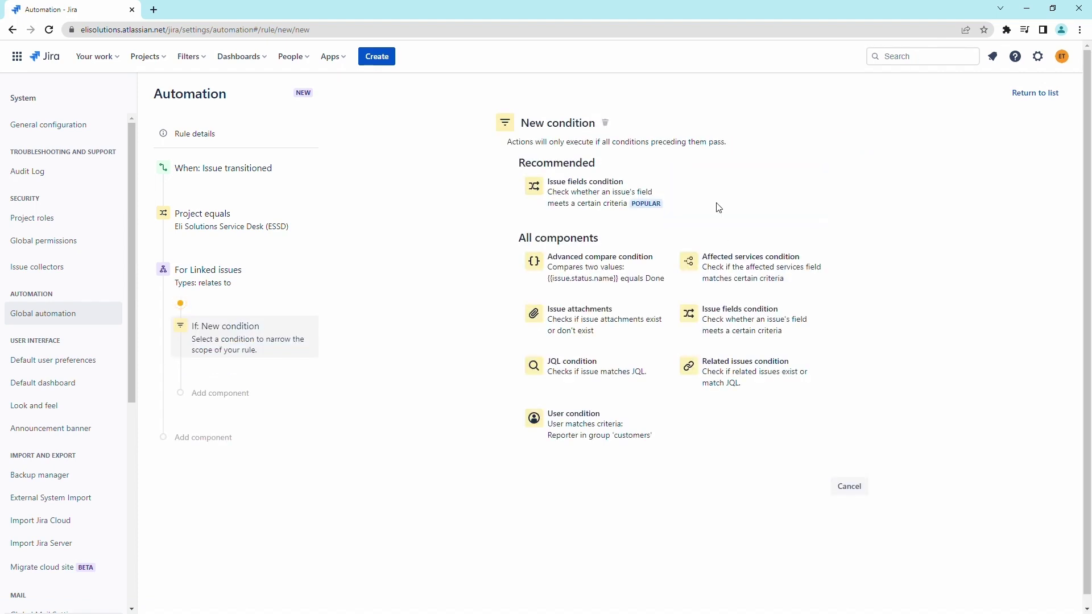
{"action": "left_click", "coordinate": [747, 331]}
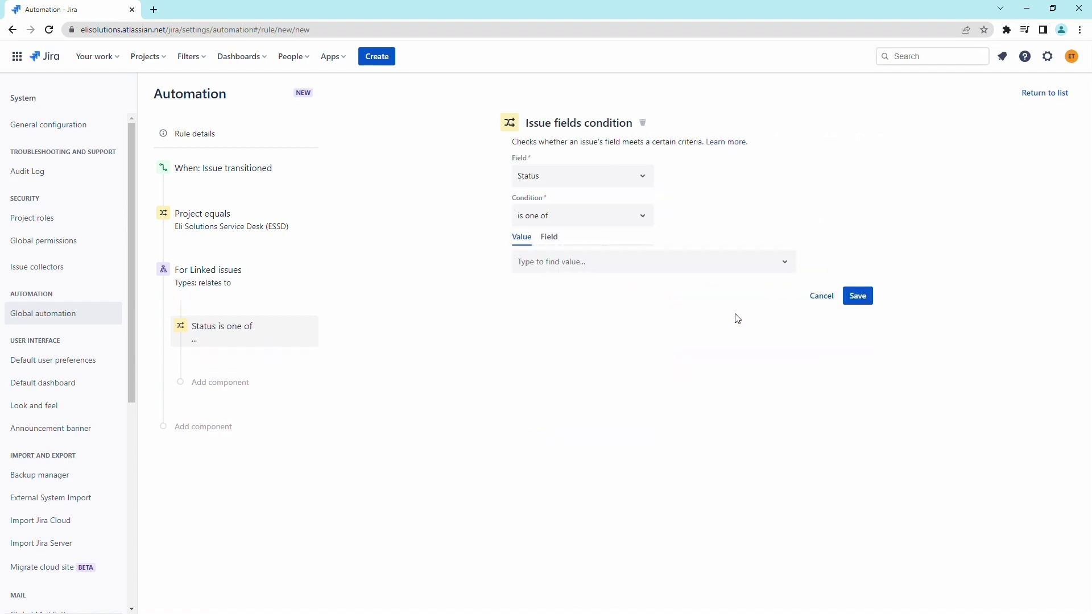
{"action": "left_click", "coordinate": [648, 180]}
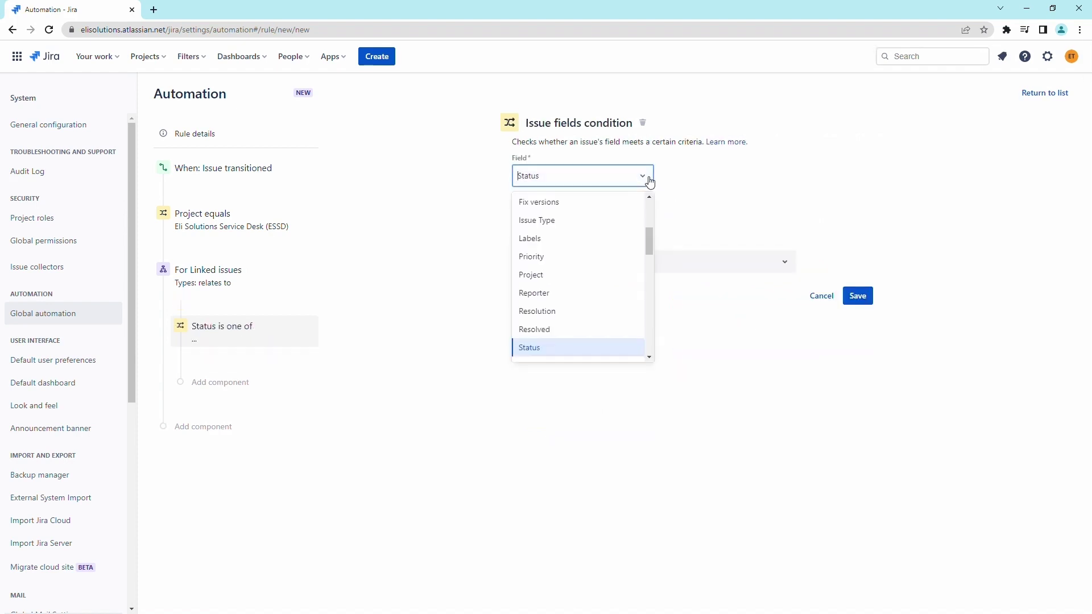
{"action": "left_click", "coordinate": [614, 222]}
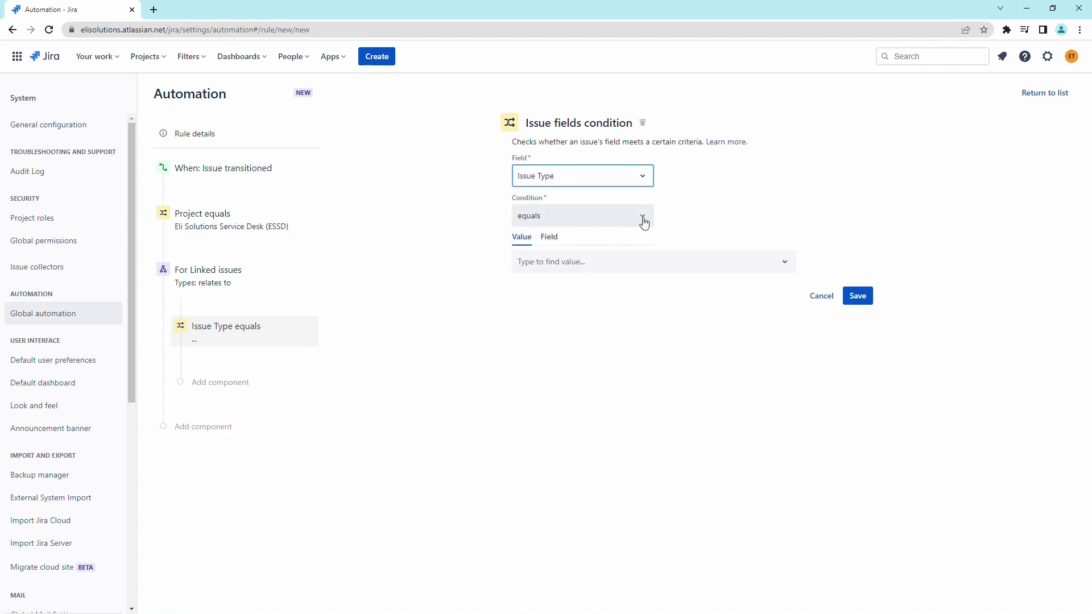
{"action": "left_click", "coordinate": [663, 265]}
{"action": "left_click", "coordinate": [574, 440]}
{"action": "left_click", "coordinate": [616, 472]}
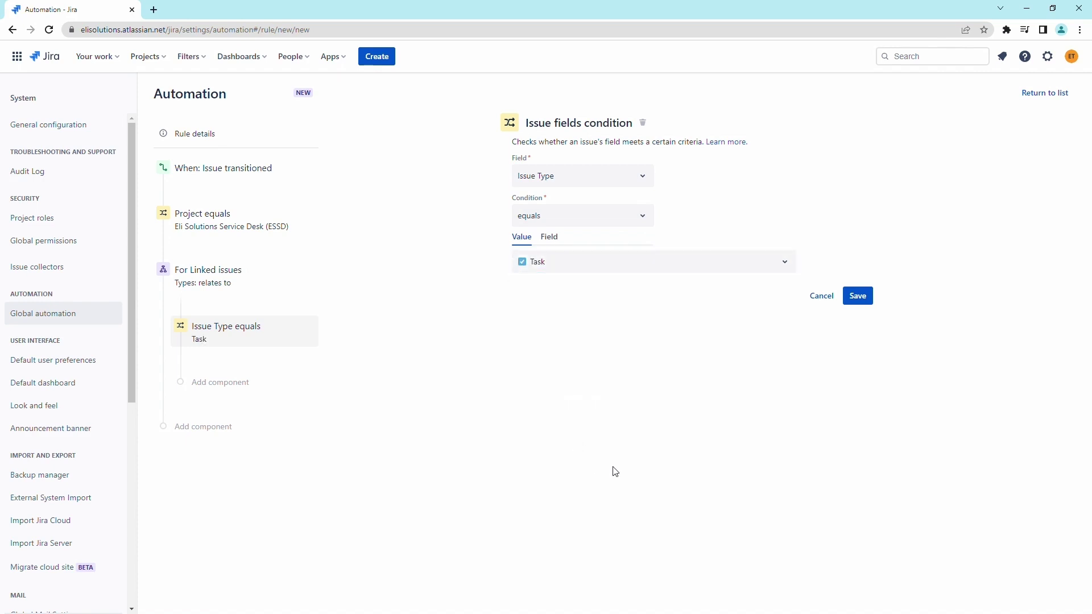
{"action": "left_click", "coordinate": [856, 297]}
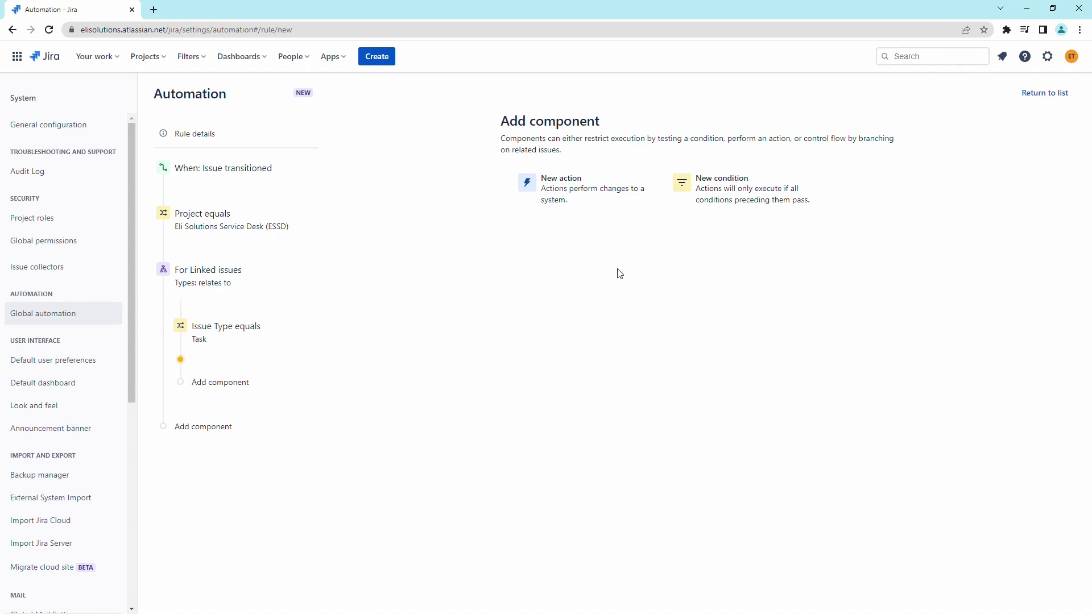
Step: Add a Transition issue action in the branch with destination Copy from trigger issue
{"action": "left_click", "coordinate": [558, 195]}
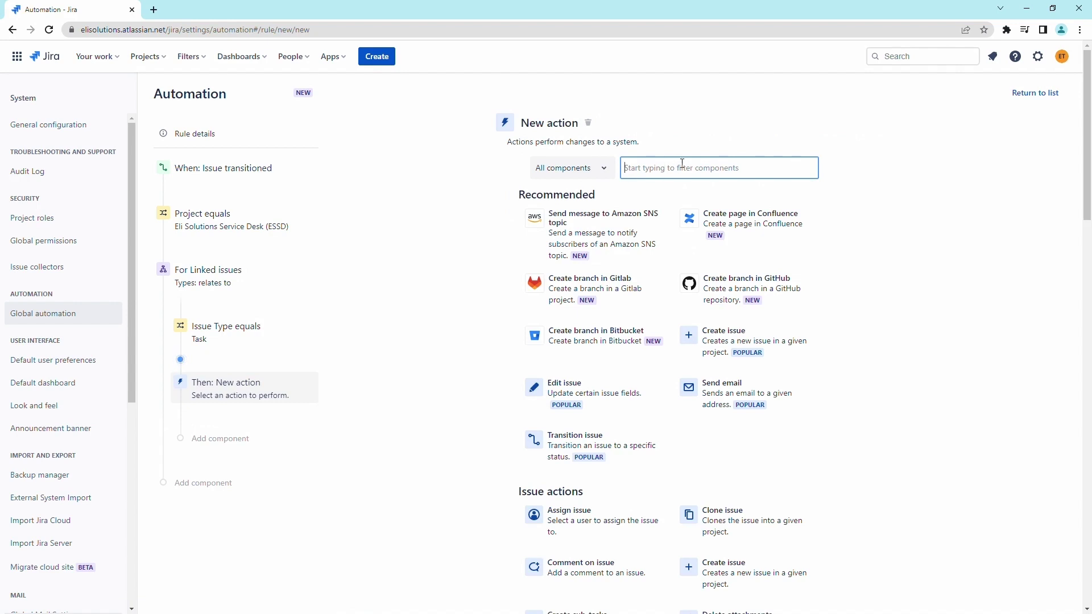
{"action": "type", "text": "tra"}
{"action": "left_click", "coordinate": [596, 232]}
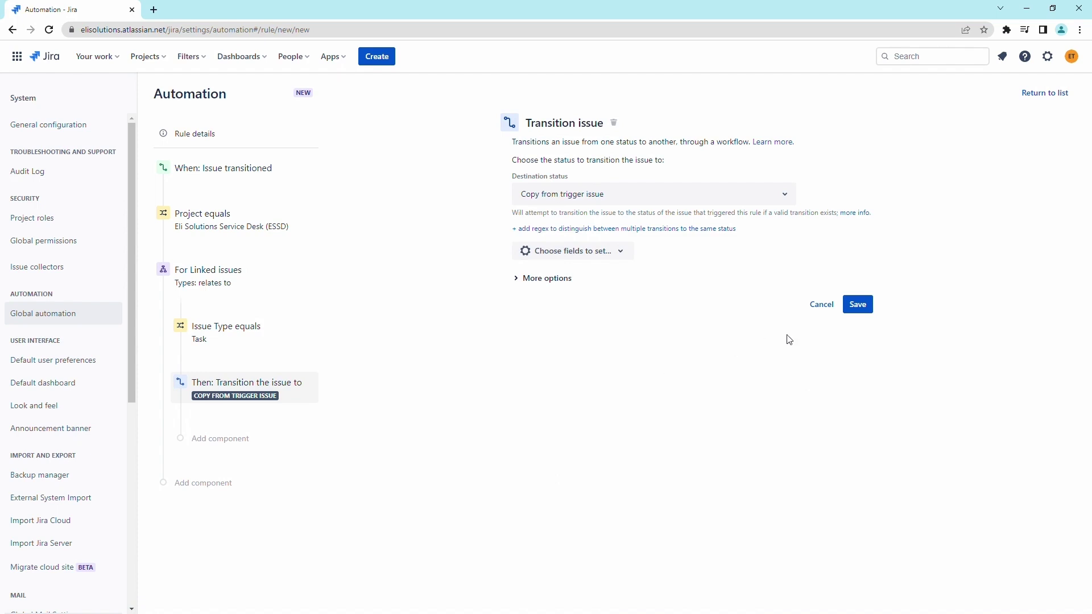
{"action": "left_click", "coordinate": [858, 312]}
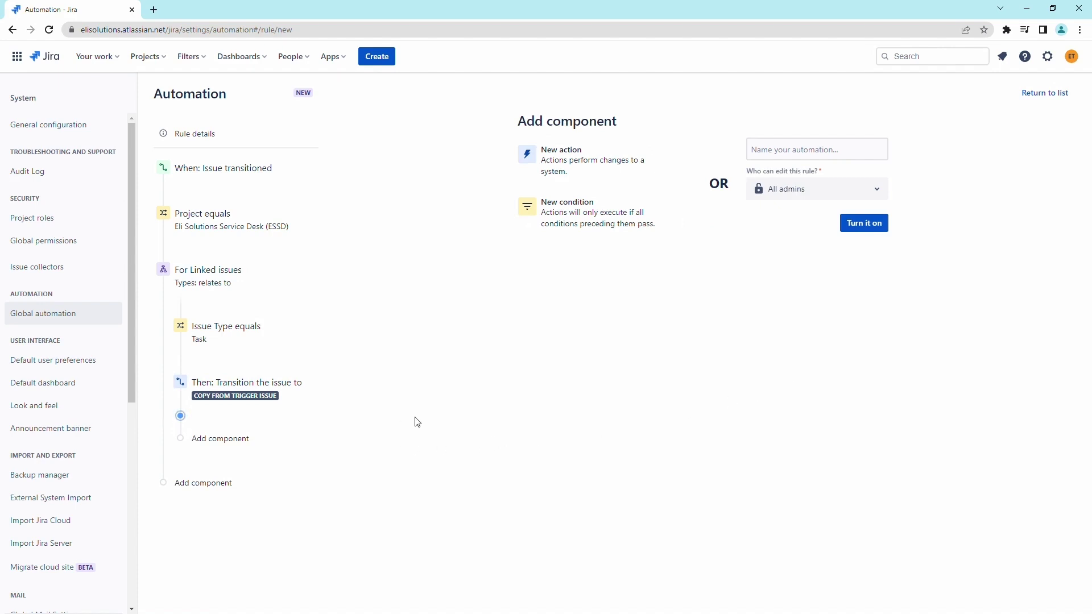
Step: Add a Comment on issue action with the pasted Portal Transition smart-value text, shared with customer
{"action": "left_click", "coordinate": [563, 158]}
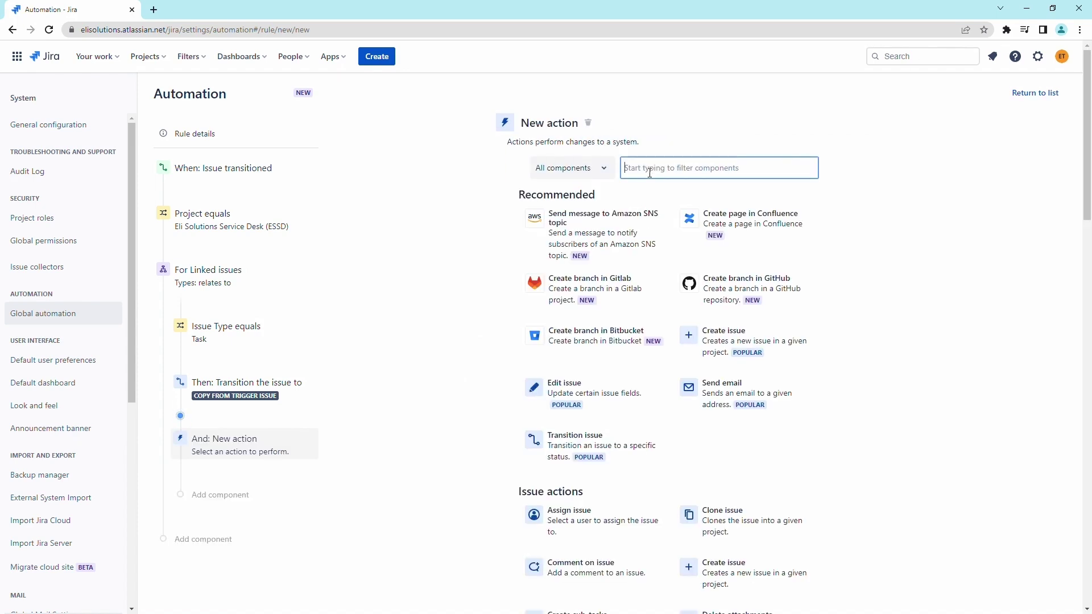
{"action": "type", "text": "comm"}
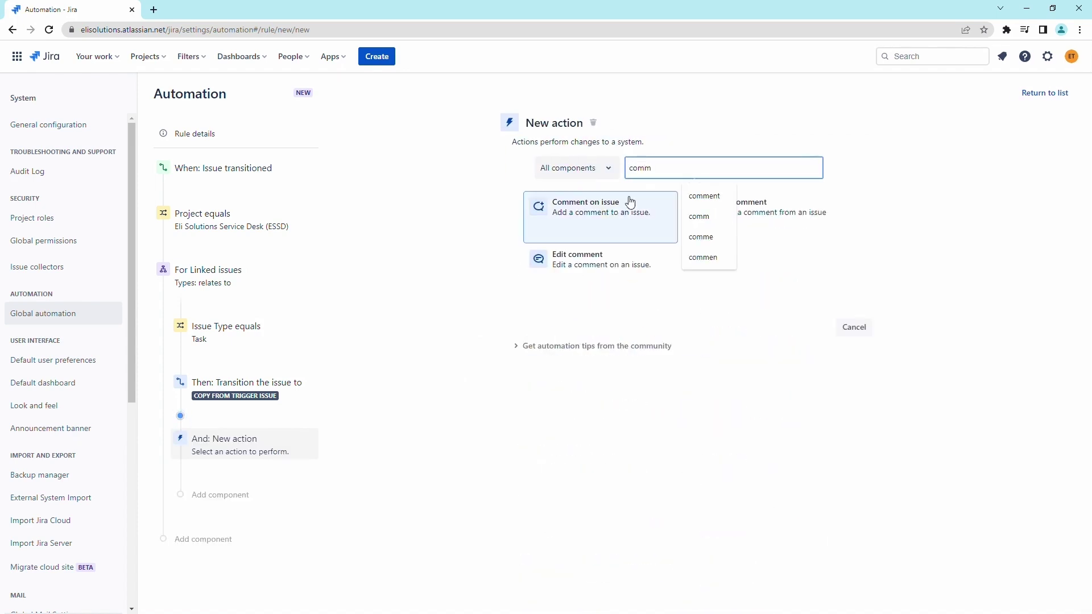
{"action": "left_click", "coordinate": [616, 212]}
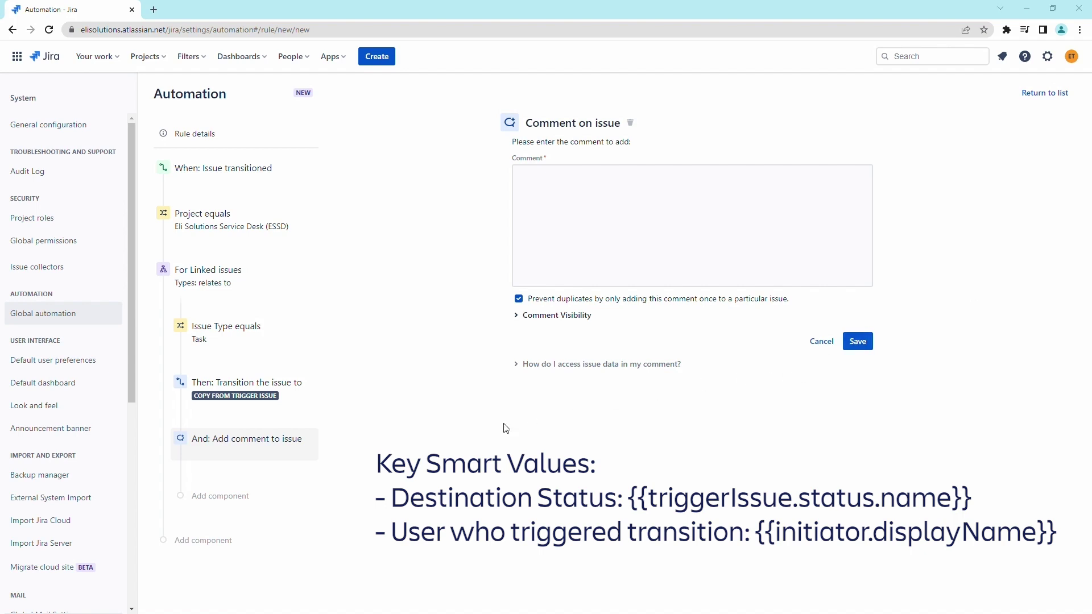
{"action": "left_click", "coordinate": [526, 207]}
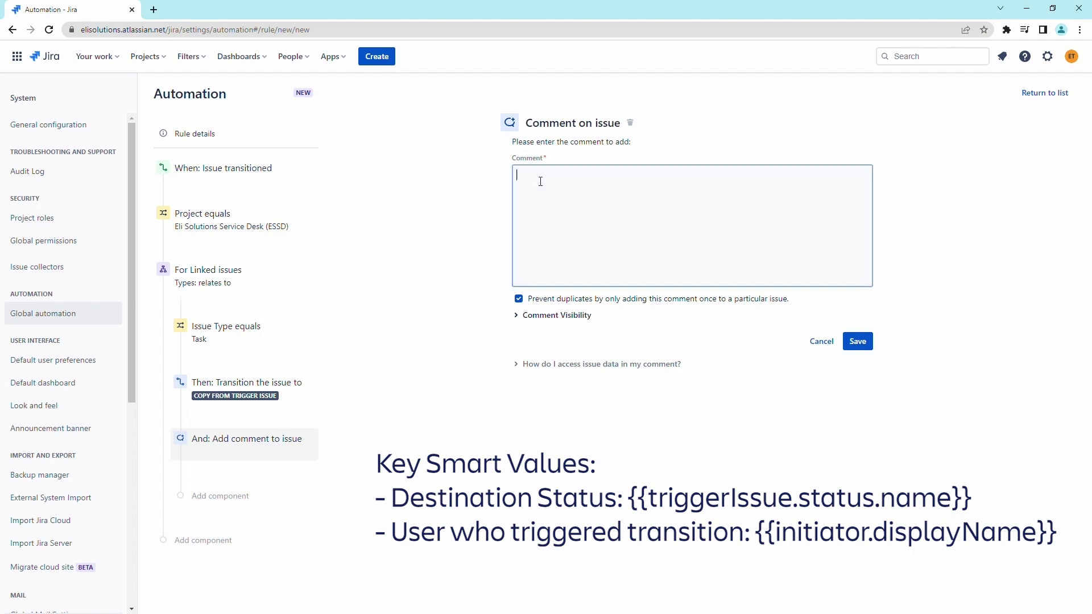
{"action": "type", "text": "Portal Transition: Issue Transitioned to {{triggerIssue.status.name}} by {{initiator.displayName}}"}
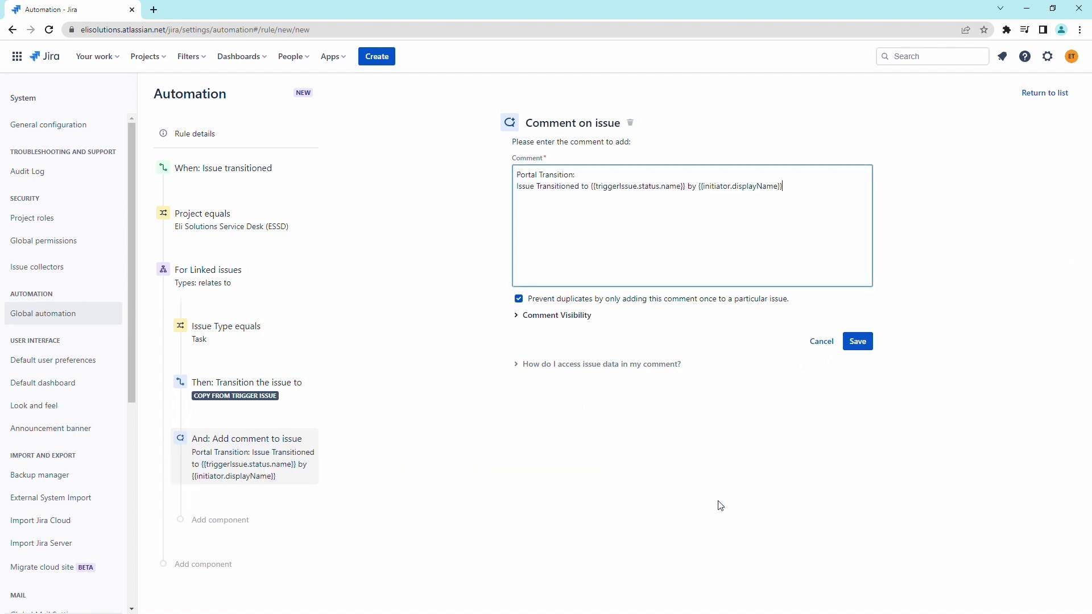
{"action": "left_click", "coordinate": [516, 316]}
{"action": "left_click", "coordinate": [550, 352]}
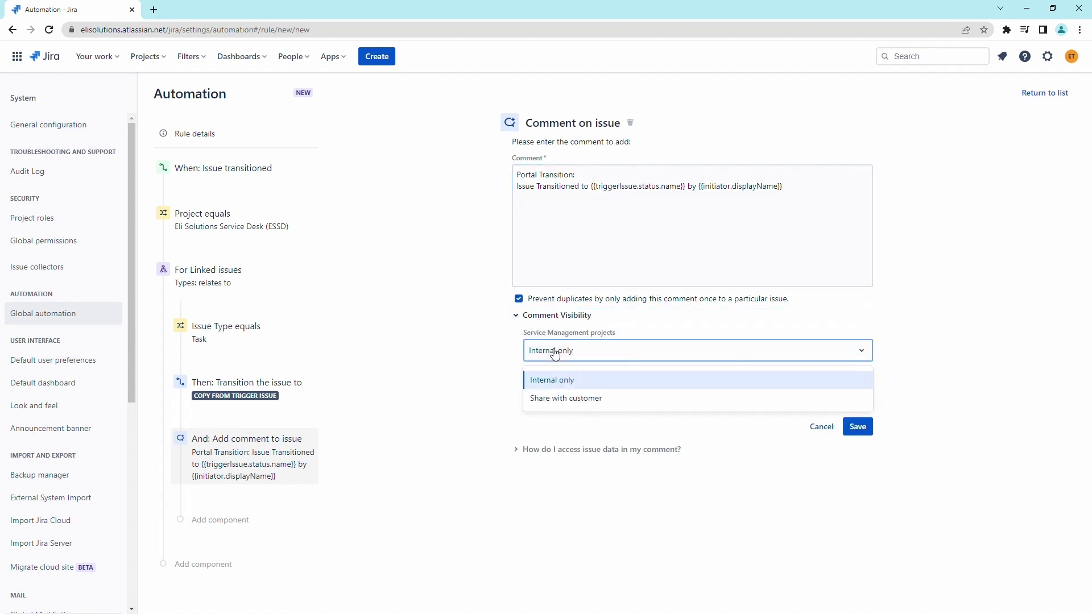
{"action": "left_click", "coordinate": [561, 397]}
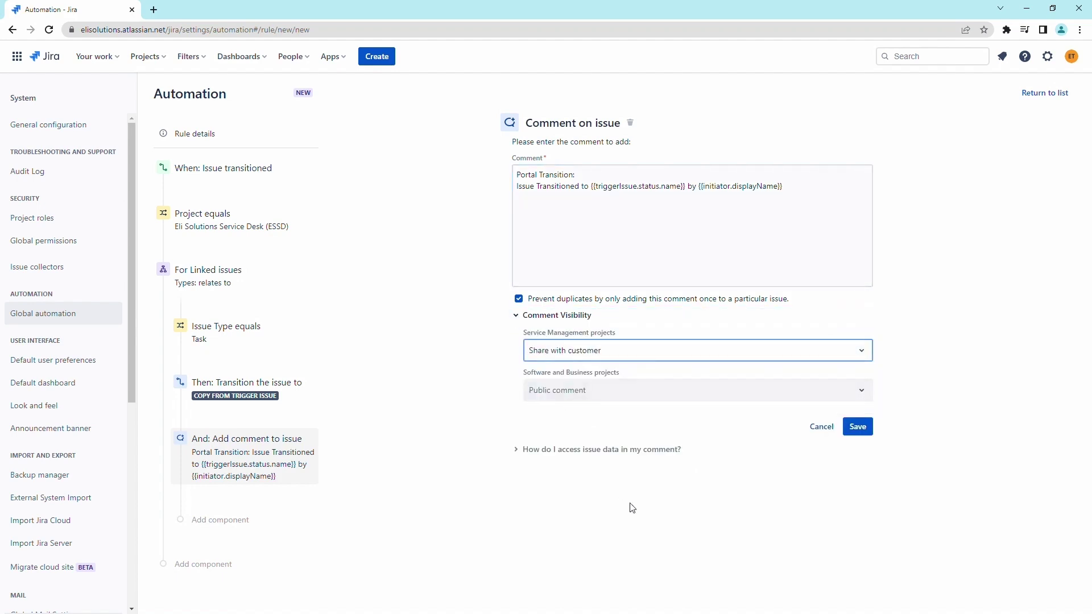
{"action": "left_click", "coordinate": [857, 428]}
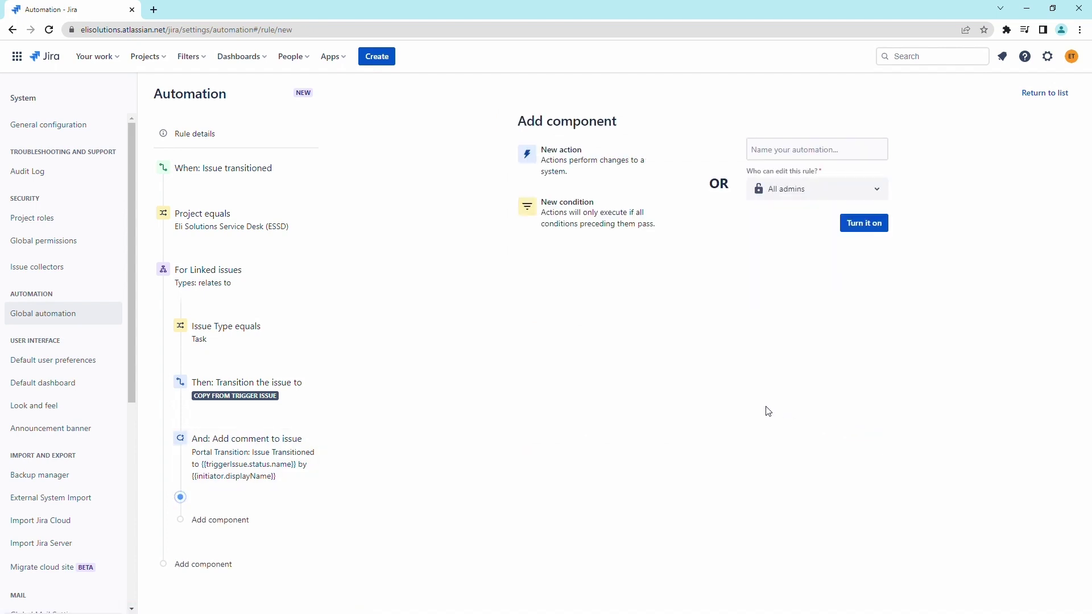
Step: Name the rule 'JSM: Transition Dev Task from Portal' and set its scope to Multiple projects
{"action": "left_click", "coordinate": [198, 136]}
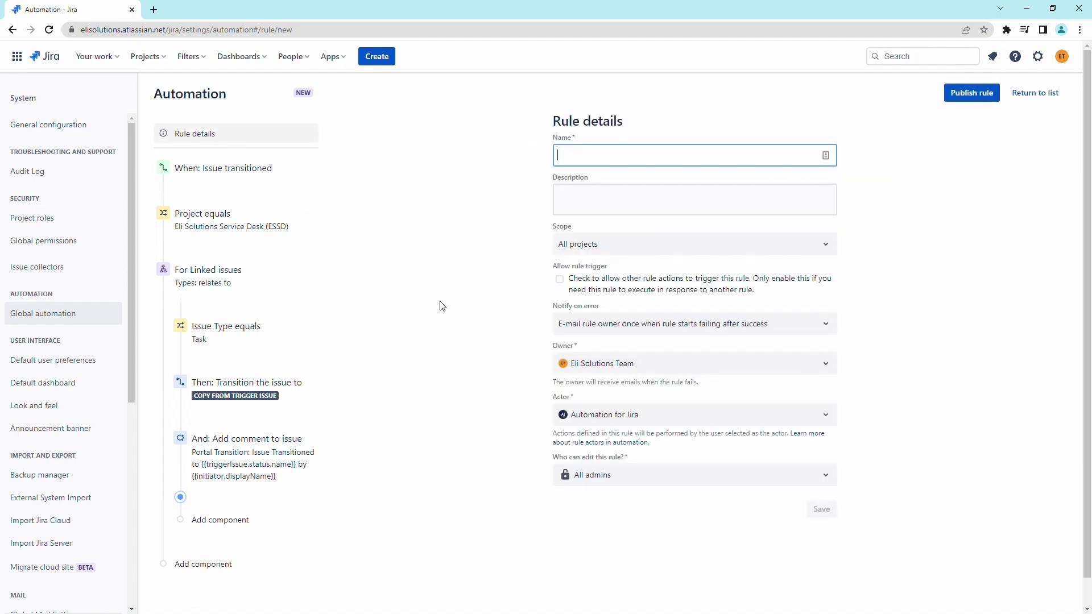
{"action": "type", "text": "JSM:"}
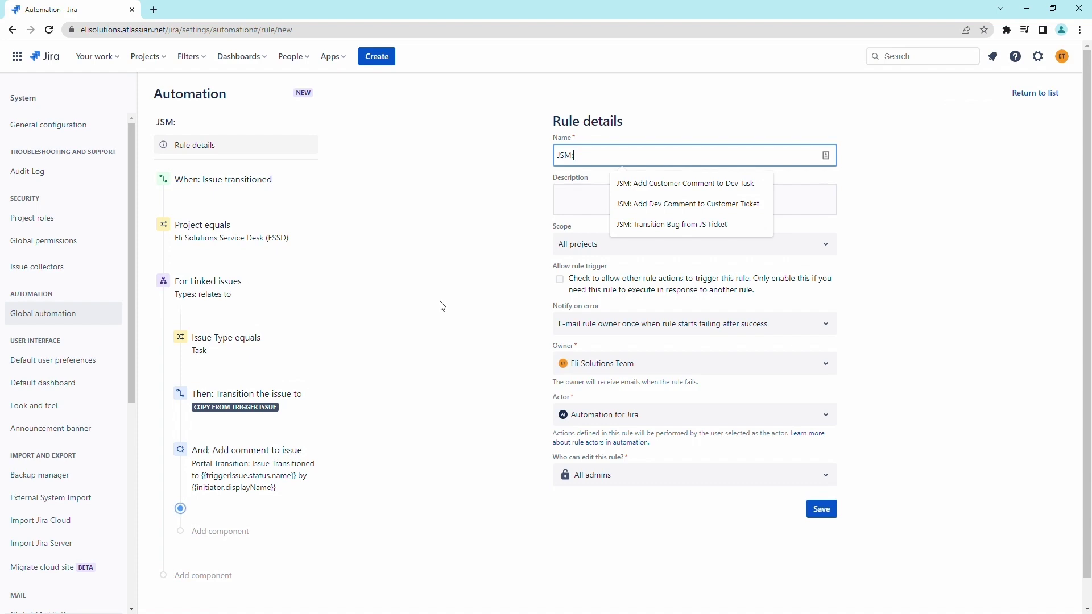
{"action": "type", "text": " Transition Dev "}
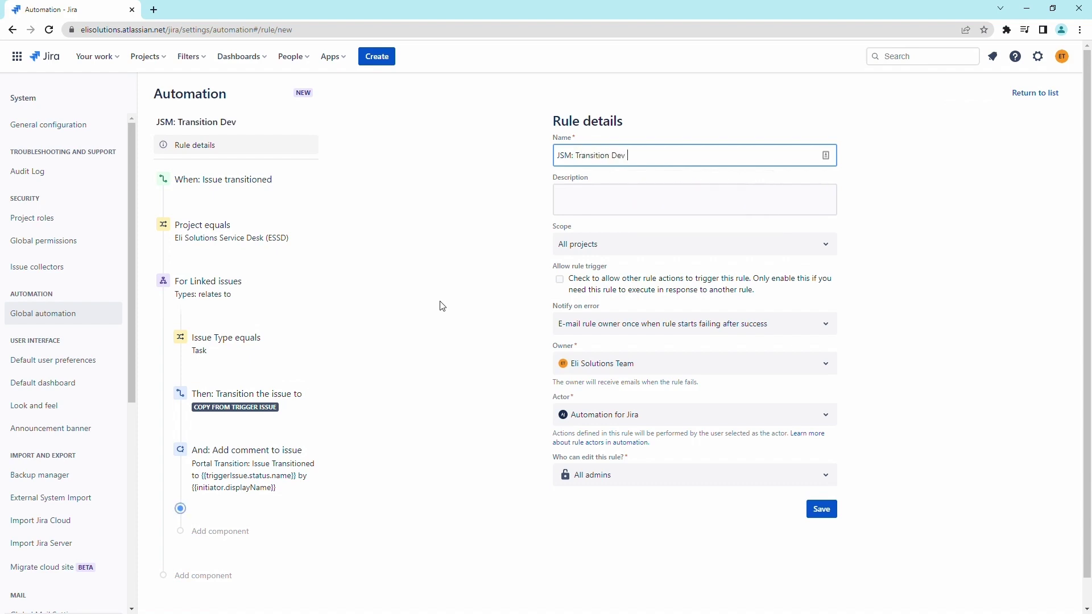
{"action": "type", "text": "Task from Portal"}
{"action": "left_click", "coordinate": [455, 312]}
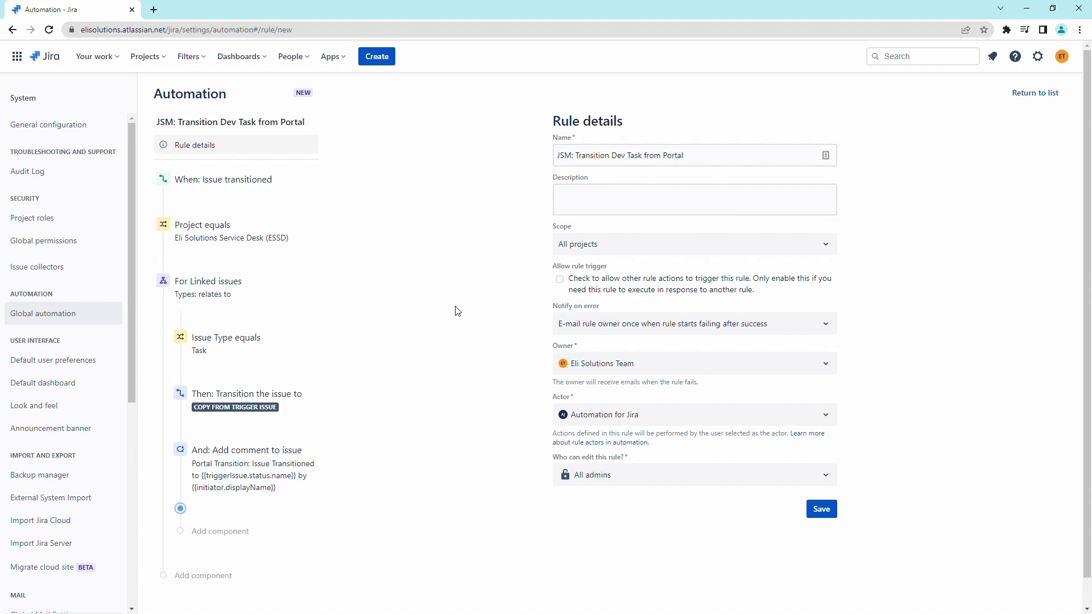
{"action": "left_click", "coordinate": [821, 253]}
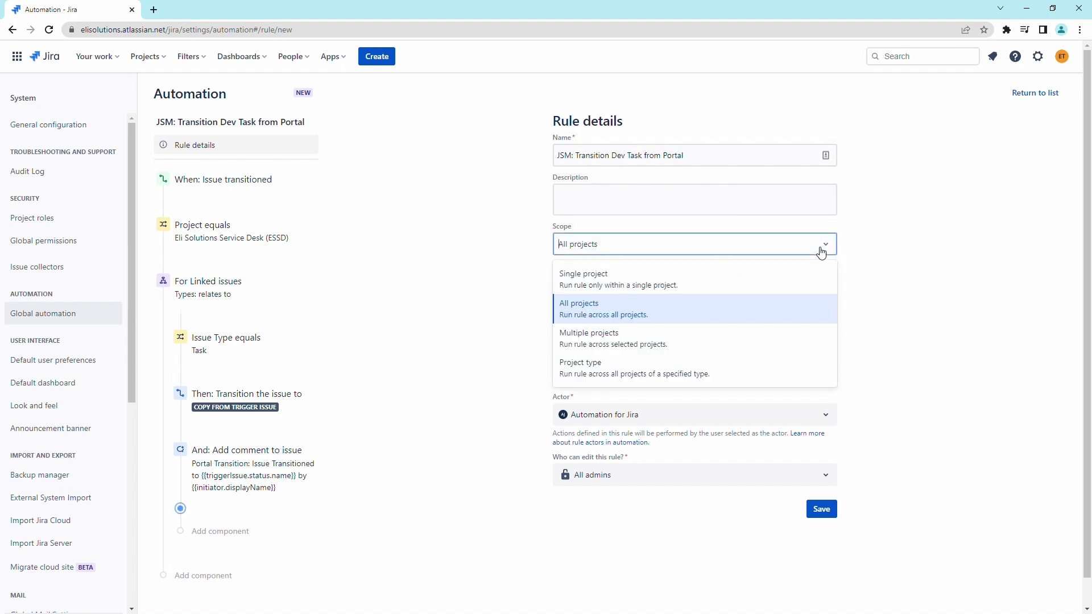
{"action": "left_click", "coordinate": [739, 331]}
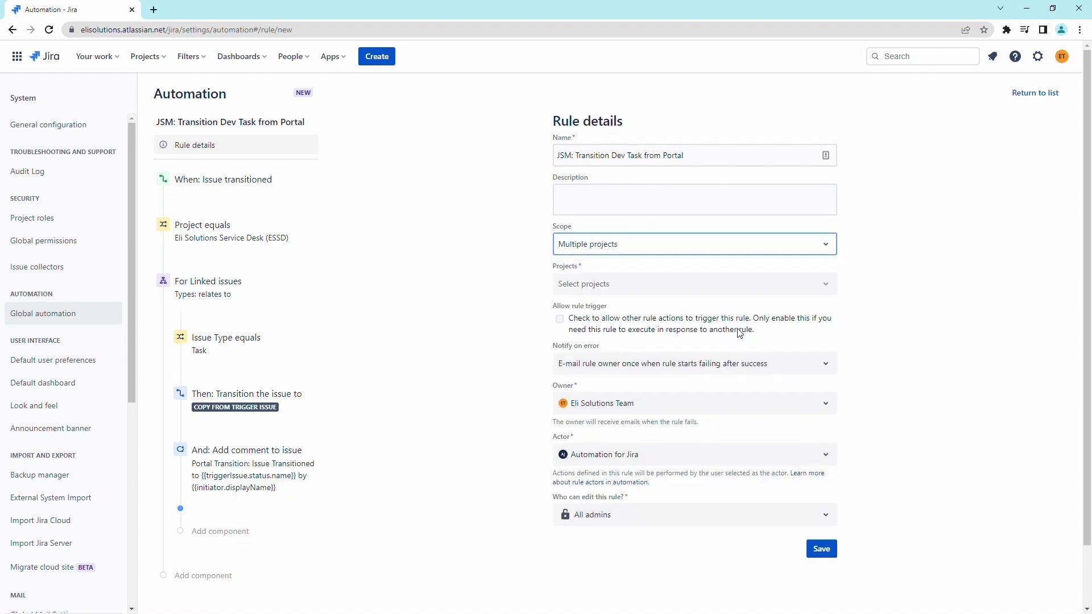
Step: Add ESSD and Project XYZ to the rule's scope, save the details, and enable the rule
{"action": "left_click", "coordinate": [818, 293]}
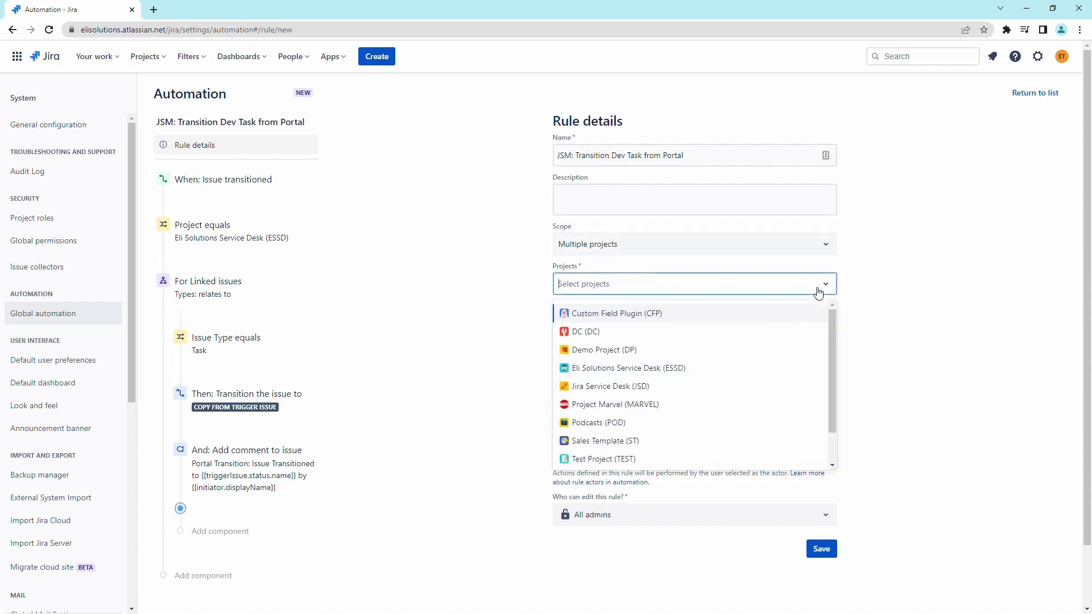
{"action": "left_click", "coordinate": [681, 369]}
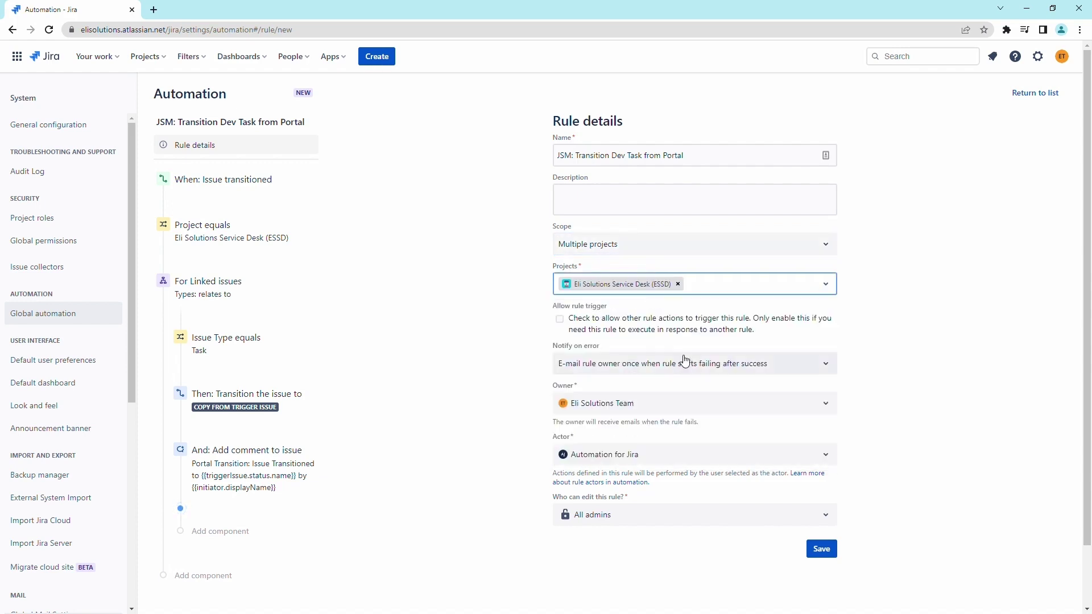
{"action": "left_click", "coordinate": [721, 288]}
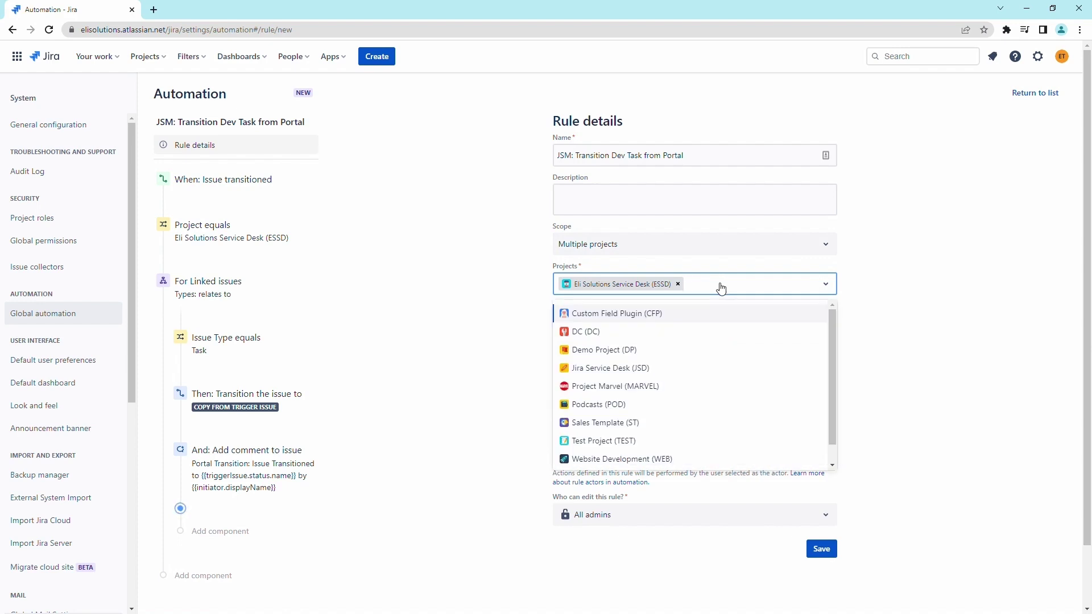
{"action": "type", "text": "xyz"}
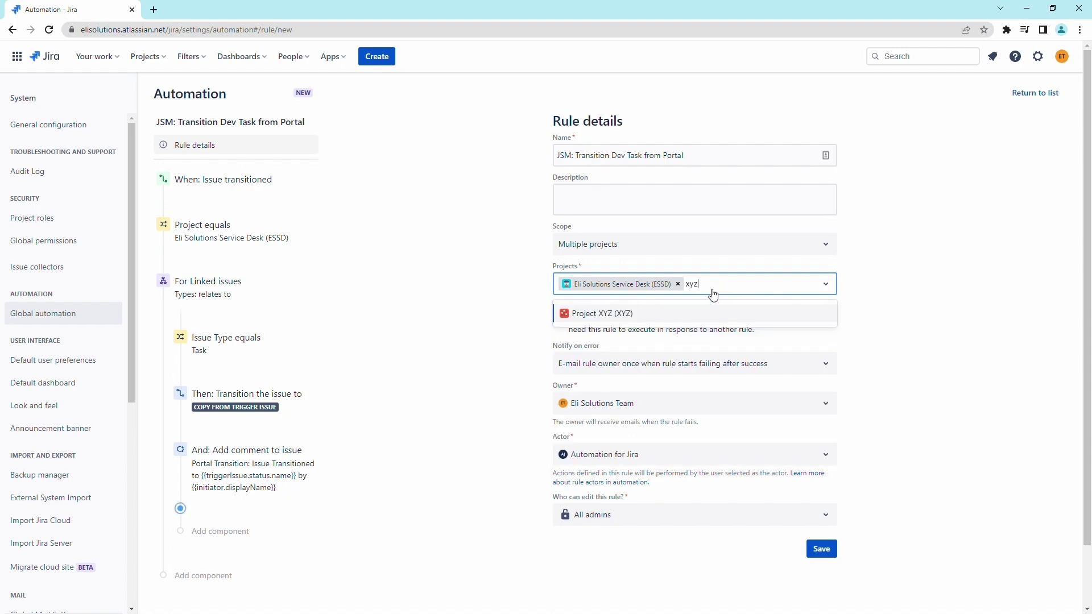
{"action": "left_click", "coordinate": [643, 318]}
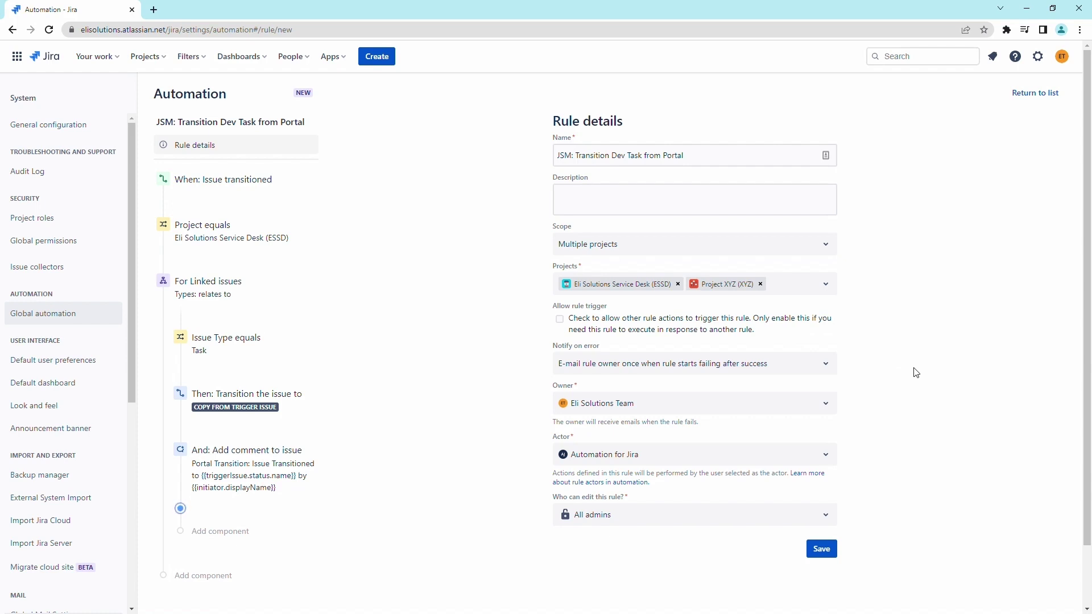
{"action": "left_click", "coordinate": [822, 549]}
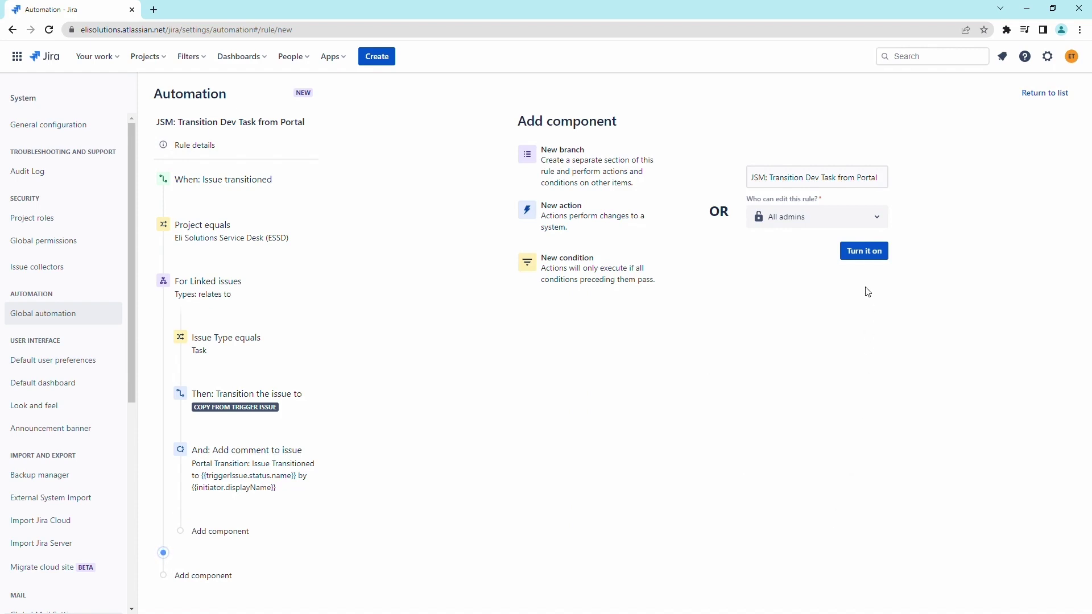
{"action": "left_click", "coordinate": [858, 262]}
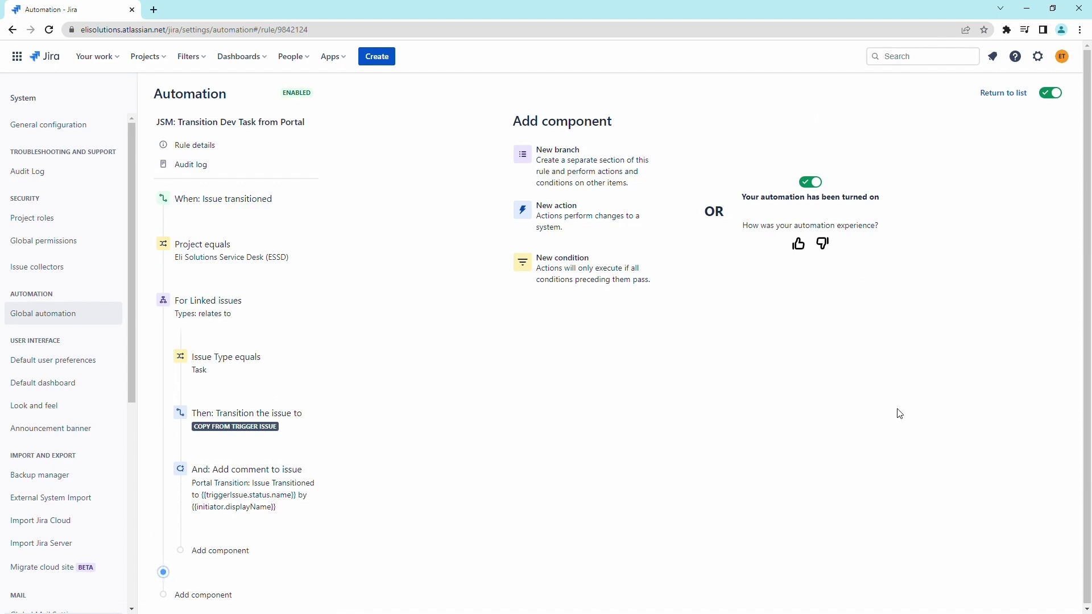
Step: Back in the automation rule list, make a copy of the Transition Dev Task rule
{"action": "left_click", "coordinate": [999, 95]}
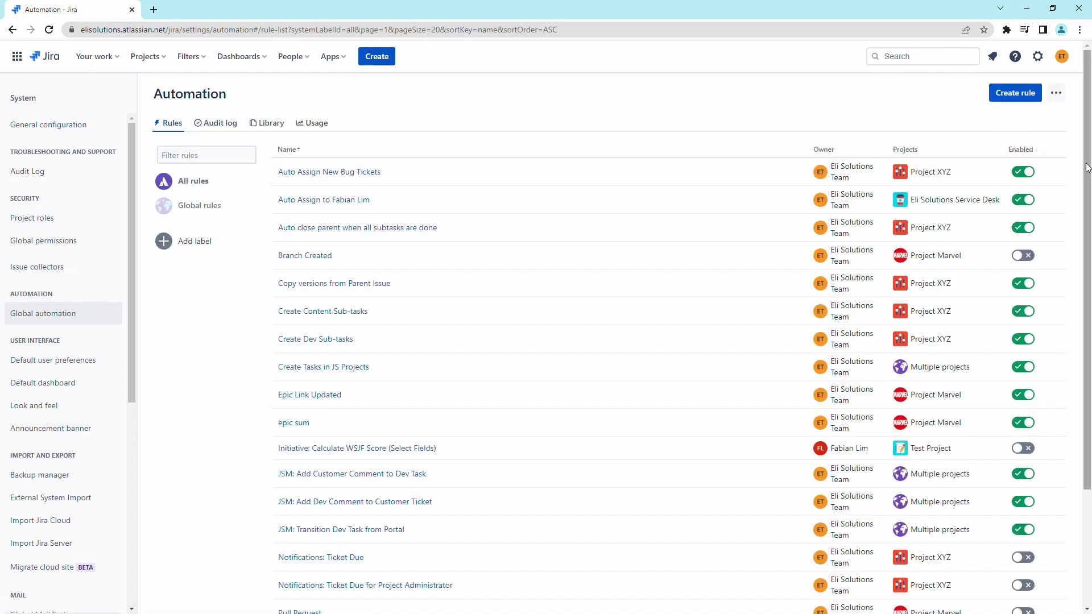
{"action": "left_click_drag", "start_coordinate": [1086, 167], "coordinate": [1086, 239]}
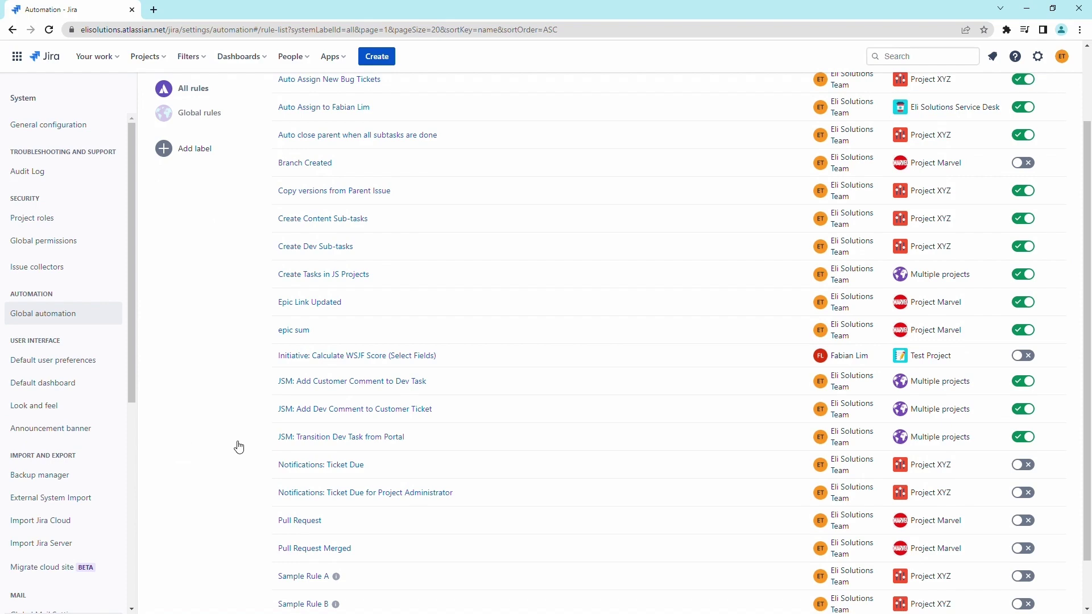
{"action": "left_click", "coordinate": [1056, 436]}
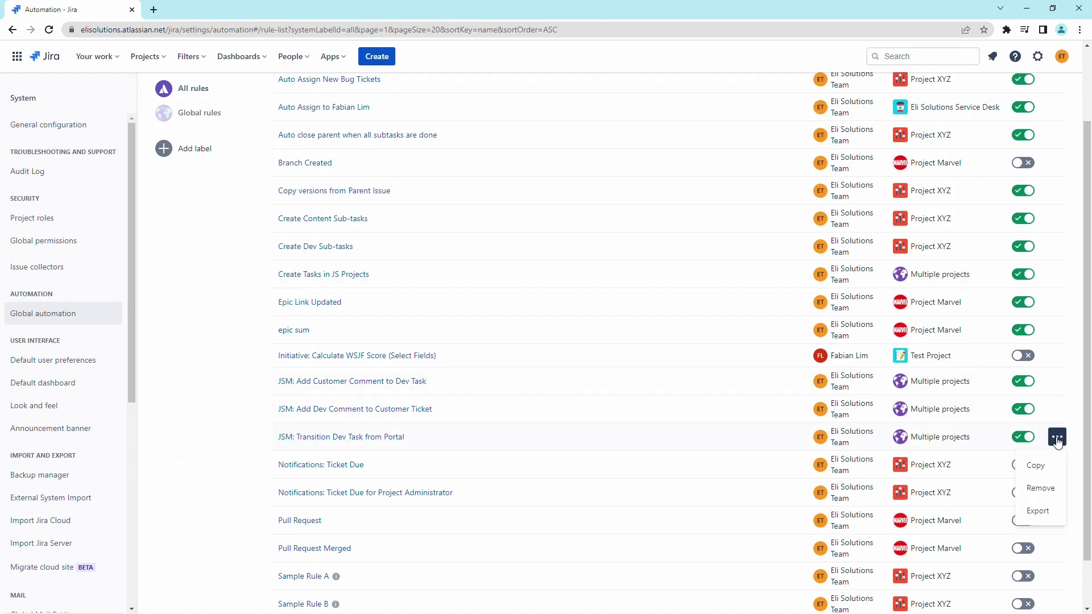
{"action": "left_click", "coordinate": [1039, 467]}
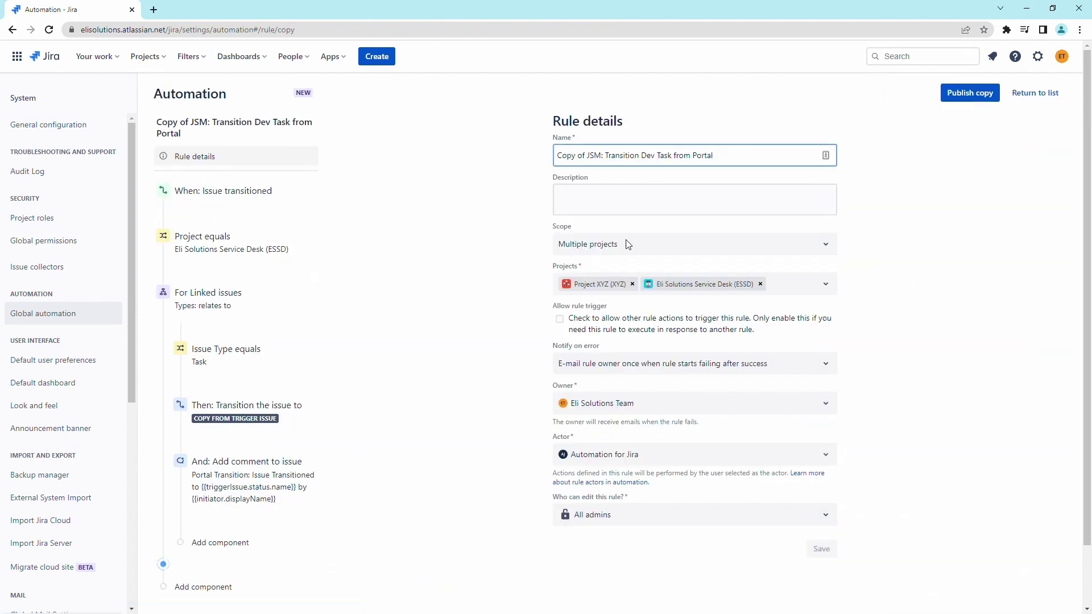
Step: Rename the copy to 'JSM: Transition Bug Ticket from JS Project' and save its details
{"action": "left_click_drag", "start_coordinate": [588, 154], "coordinate": [536, 161]}
{"action": "key", "text": "BackSpace"}
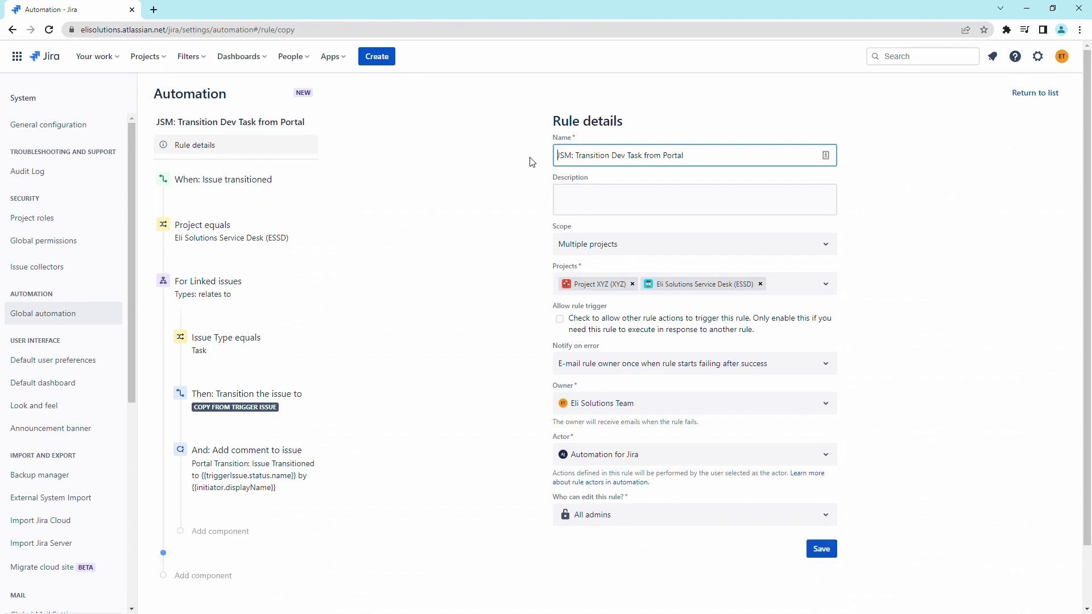
{"action": "left_click", "coordinate": [643, 154]}
{"action": "key", "text": "BackSpace"}
{"action": "key", "text": "BackSpace"}
{"action": "key", "text": "BackSpace"}
{"action": "key", "text": "BackSpace"}
{"action": "key", "text": "BackSpace"}
{"action": "key", "text": "BackSpace"}
{"action": "key", "text": "BackSpace"}
{"action": "key", "text": "BackSpace"}
{"action": "type", "text": "Bug Ticket"}
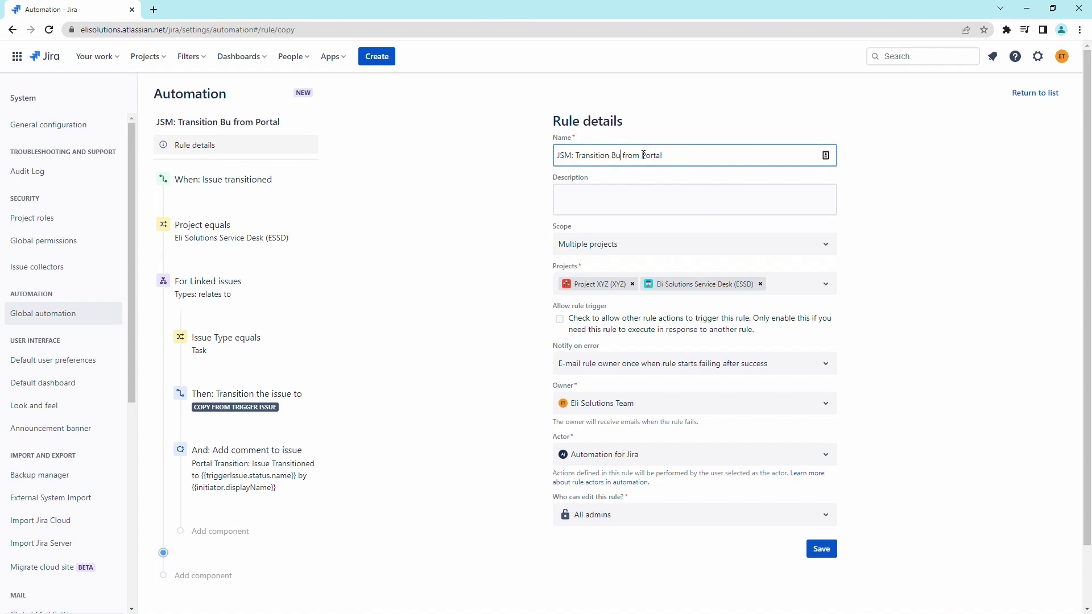
{"action": "left_click", "coordinate": [708, 154]}
{"action": "key", "text": "BackSpace"}
{"action": "key", "text": "BackSpace"}
{"action": "key", "text": "BackSpace"}
{"action": "key", "text": "BackSpace"}
{"action": "key", "text": "BackSpace"}
{"action": "key", "text": "BackSpace"}
{"action": "type", "text": "JS Project"}
{"action": "left_click", "coordinate": [968, 240]}
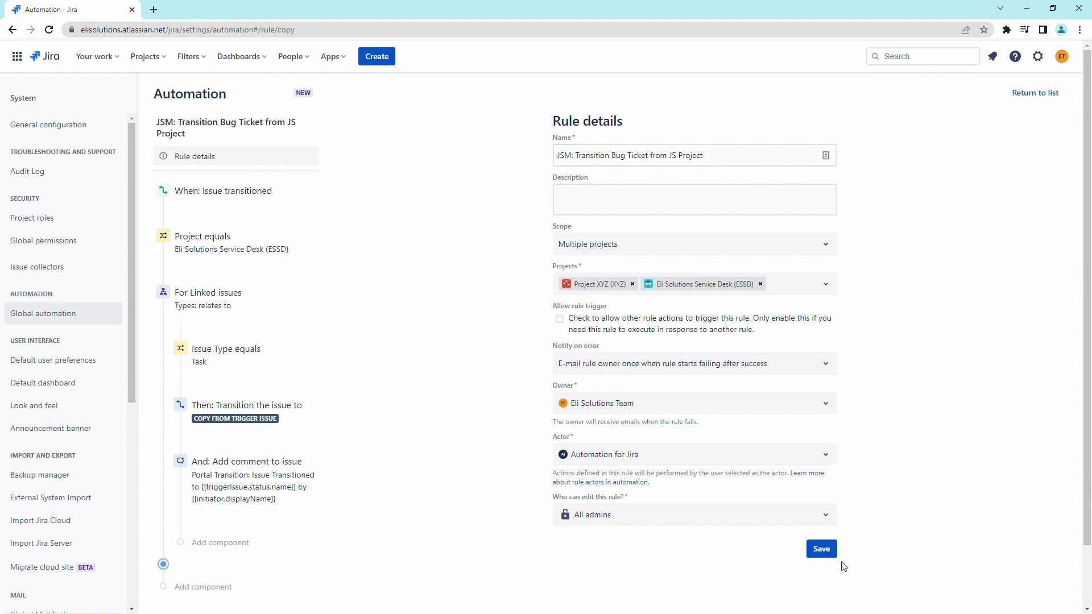
{"action": "left_click", "coordinate": [821, 549]}
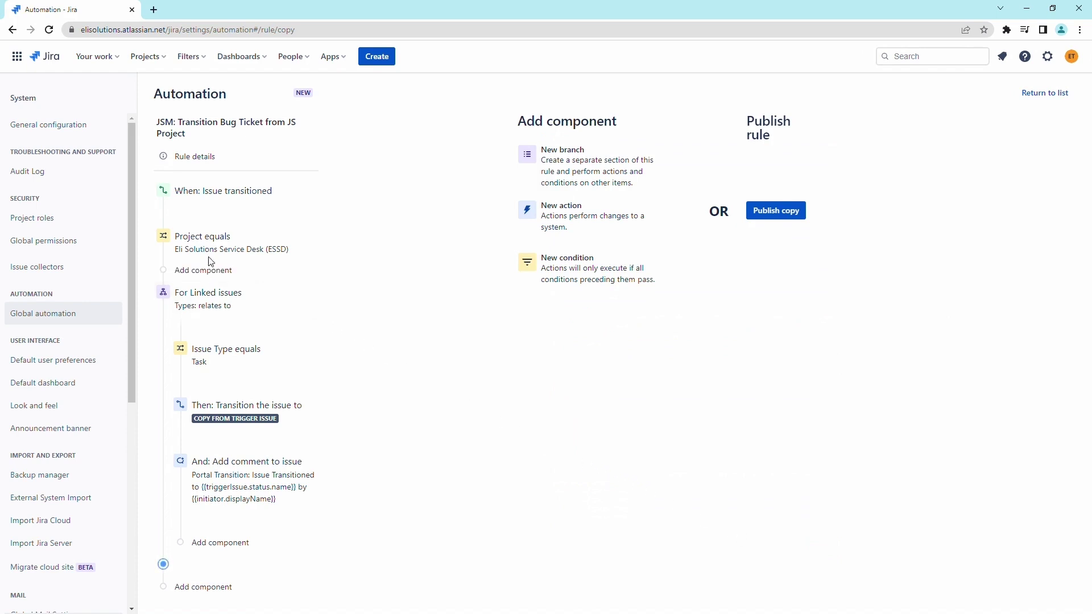
Step: Change the Project equals condition to Project XYZ and save it
{"action": "left_click", "coordinate": [195, 248]}
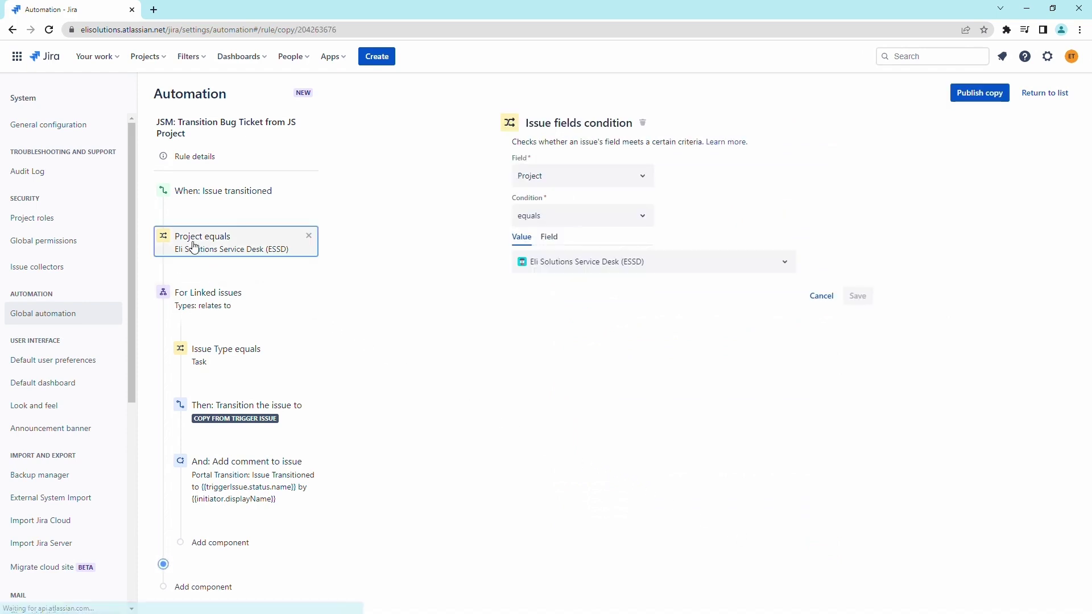
{"action": "left_click", "coordinate": [670, 266]}
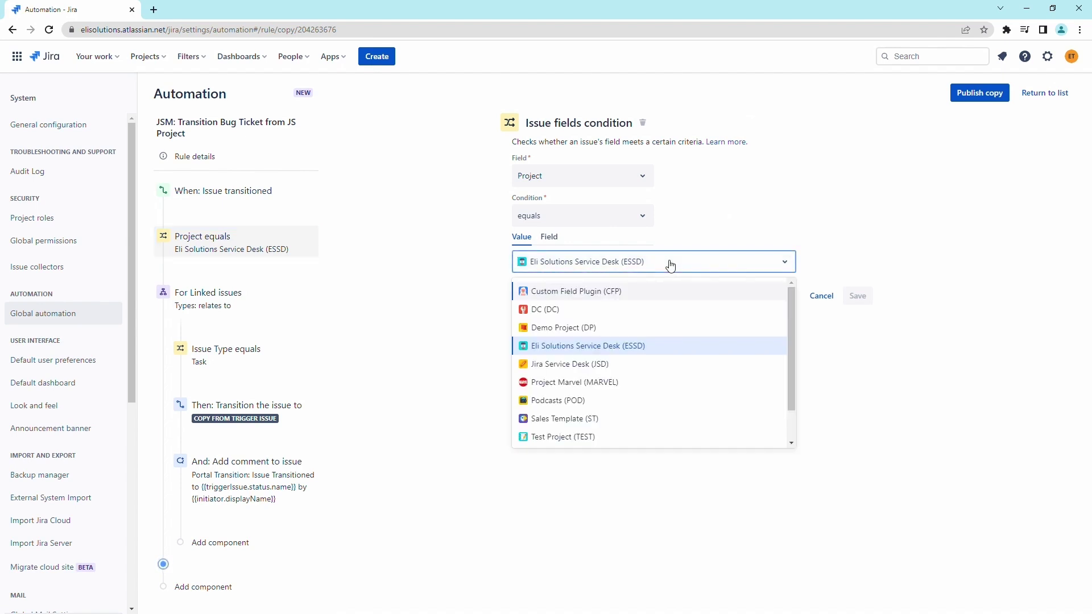
{"action": "left_click_drag", "start_coordinate": [790, 323], "coordinate": [786, 364]}
{"action": "left_click", "coordinate": [561, 442]}
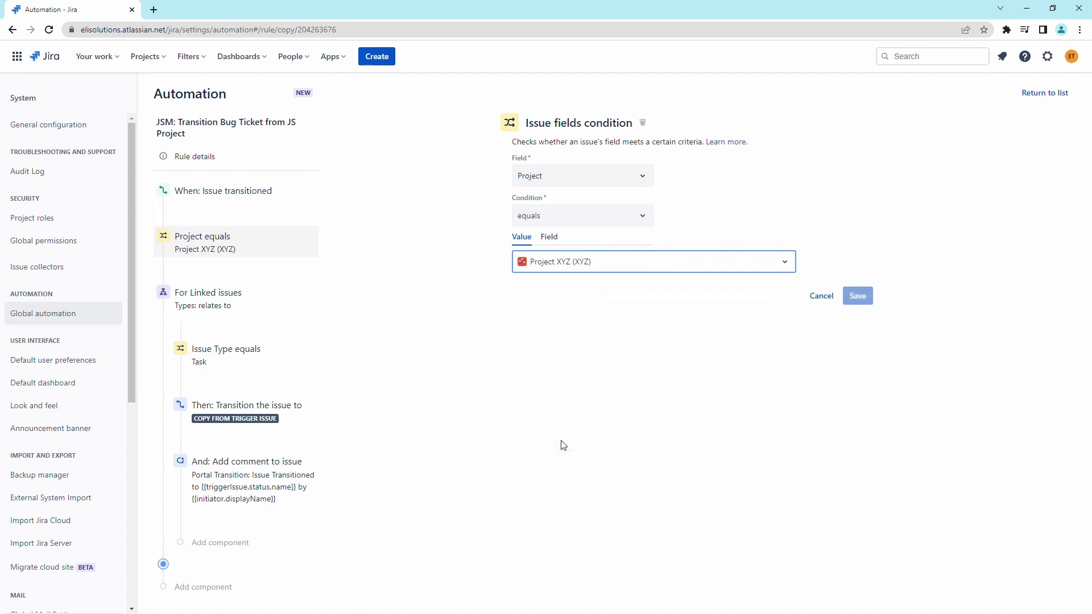
{"action": "left_click", "coordinate": [857, 296]}
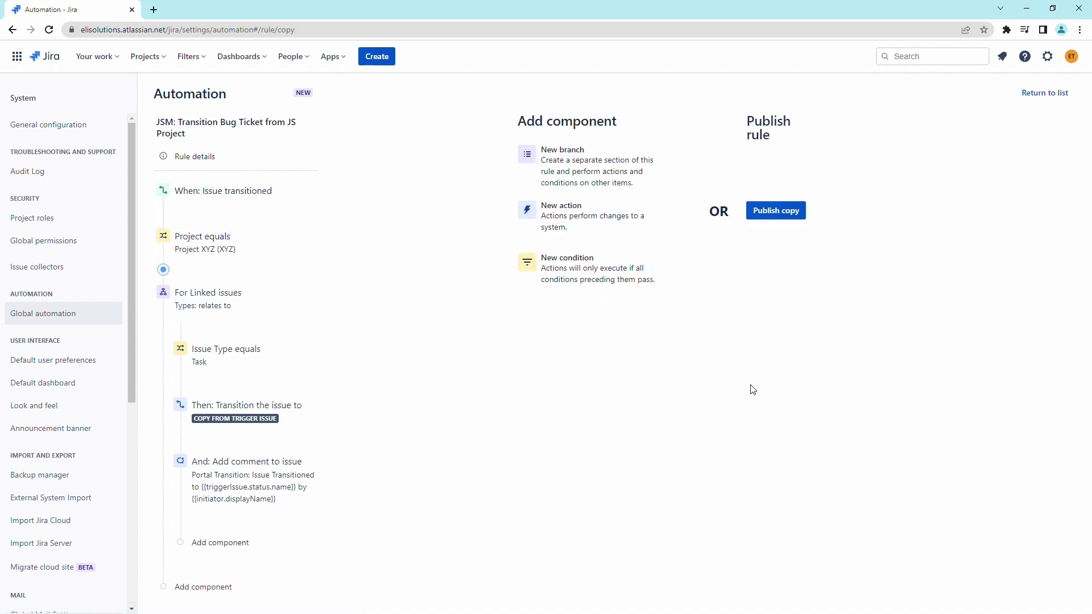
Step: In the linked-issues branch, set the Issue Type equals condition to Bug and save
{"action": "left_click", "coordinate": [205, 303]}
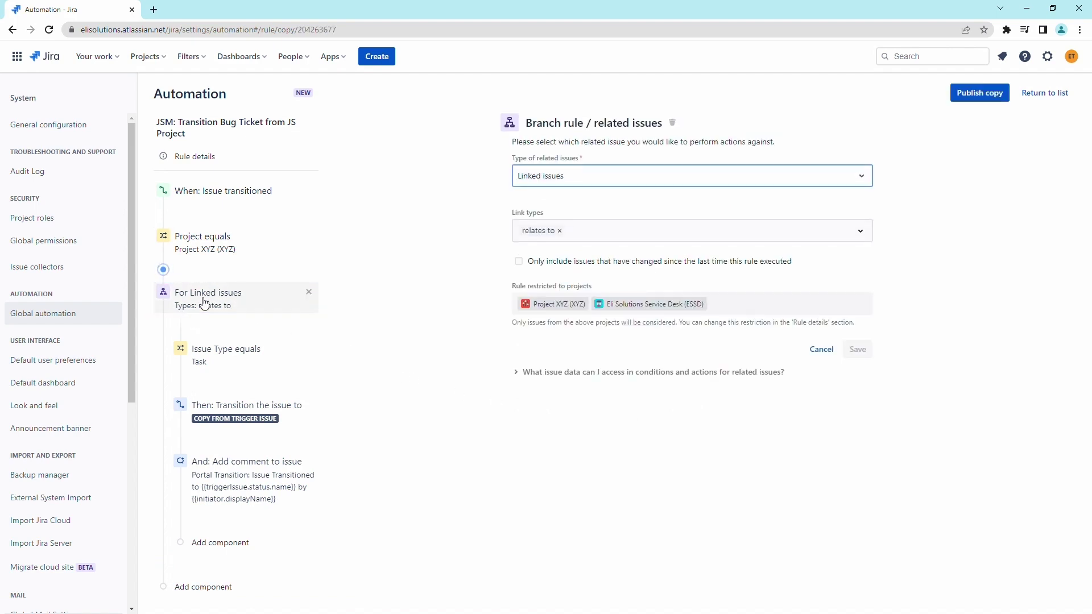
{"action": "left_click", "coordinate": [226, 357]}
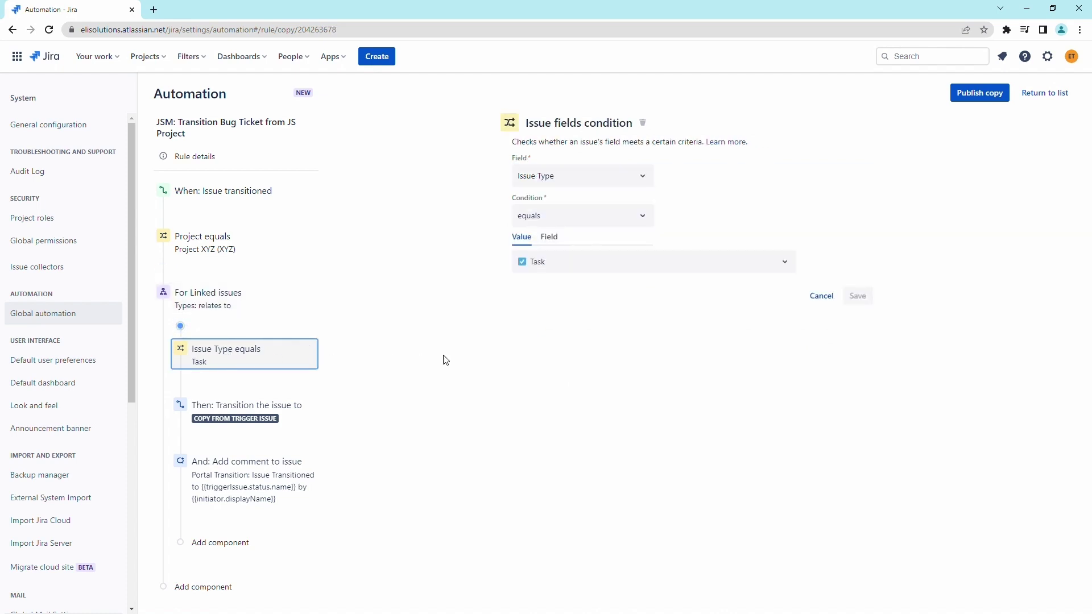
{"action": "left_click", "coordinate": [606, 265]}
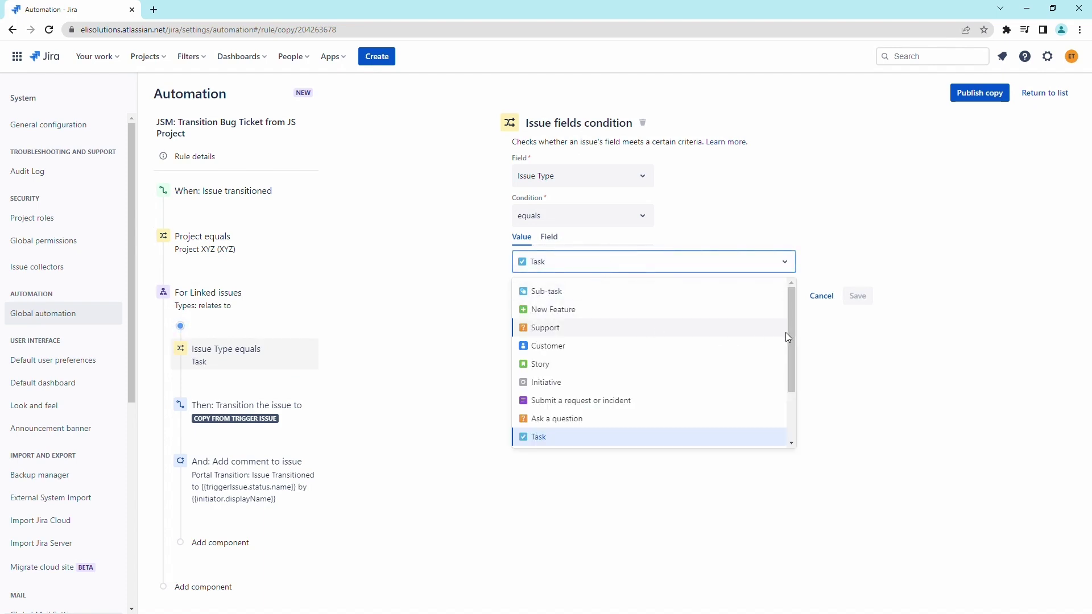
{"action": "left_click_drag", "start_coordinate": [790, 332], "coordinate": [790, 356]}
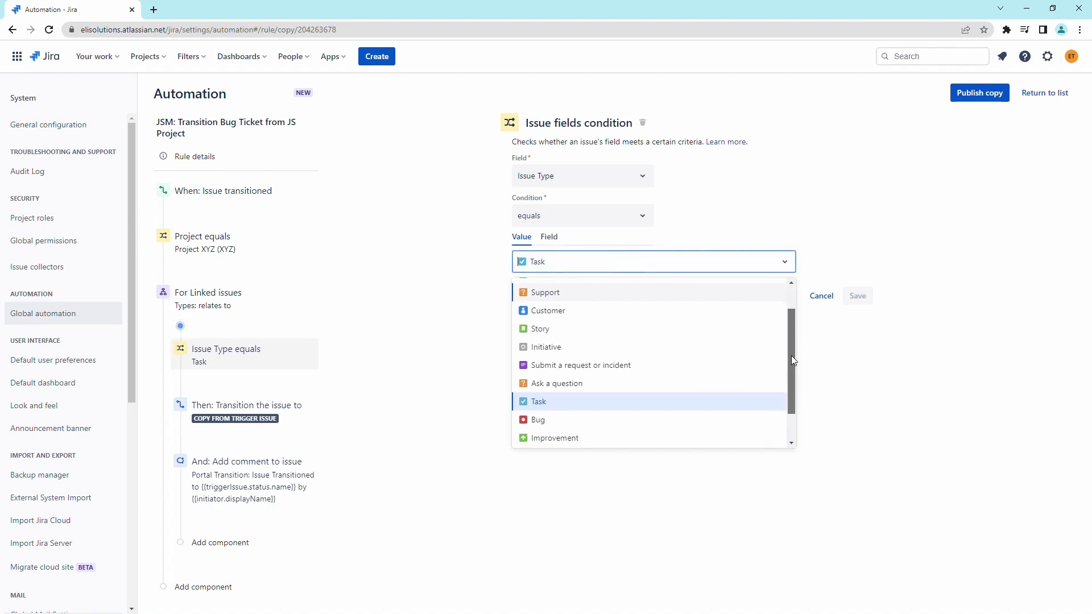
{"action": "left_click", "coordinate": [634, 423]}
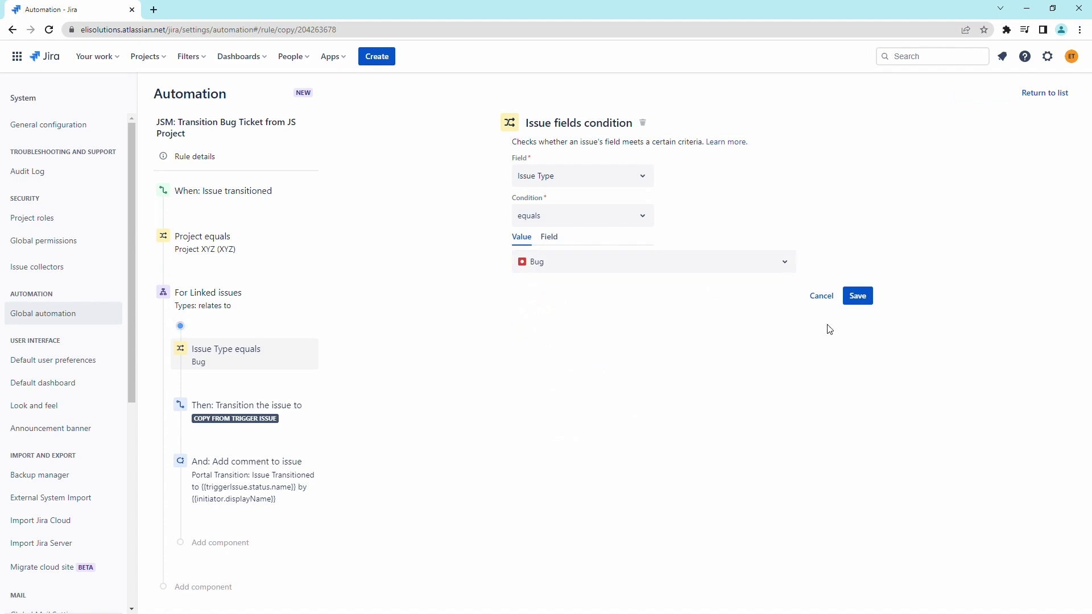
{"action": "left_click", "coordinate": [859, 301]}
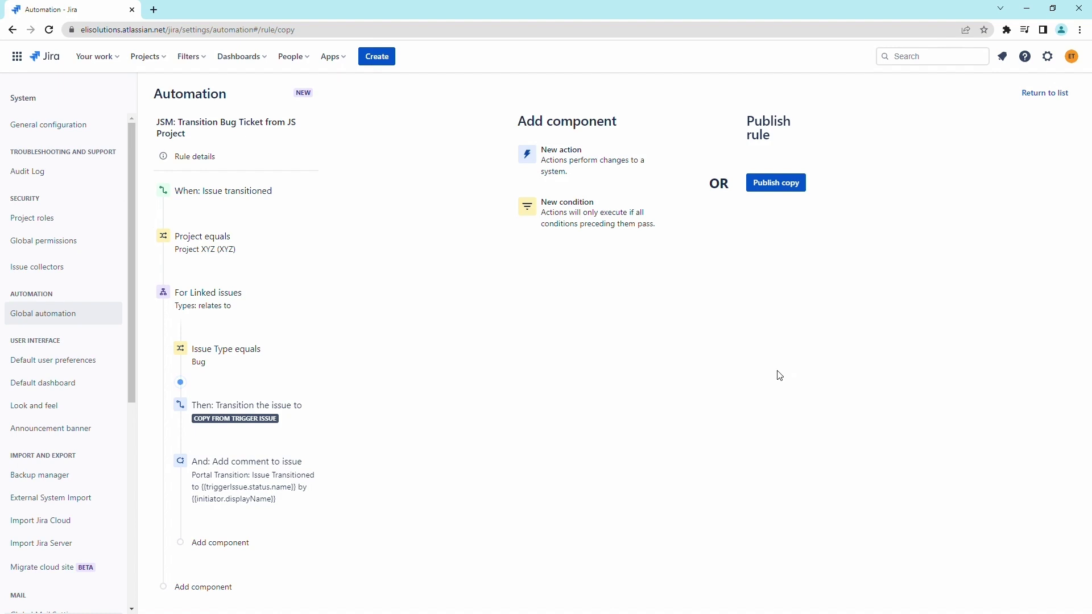
Step: Replace 'Portal' with 'Dev' in the Add comment action and save it
{"action": "left_click", "coordinate": [238, 419]}
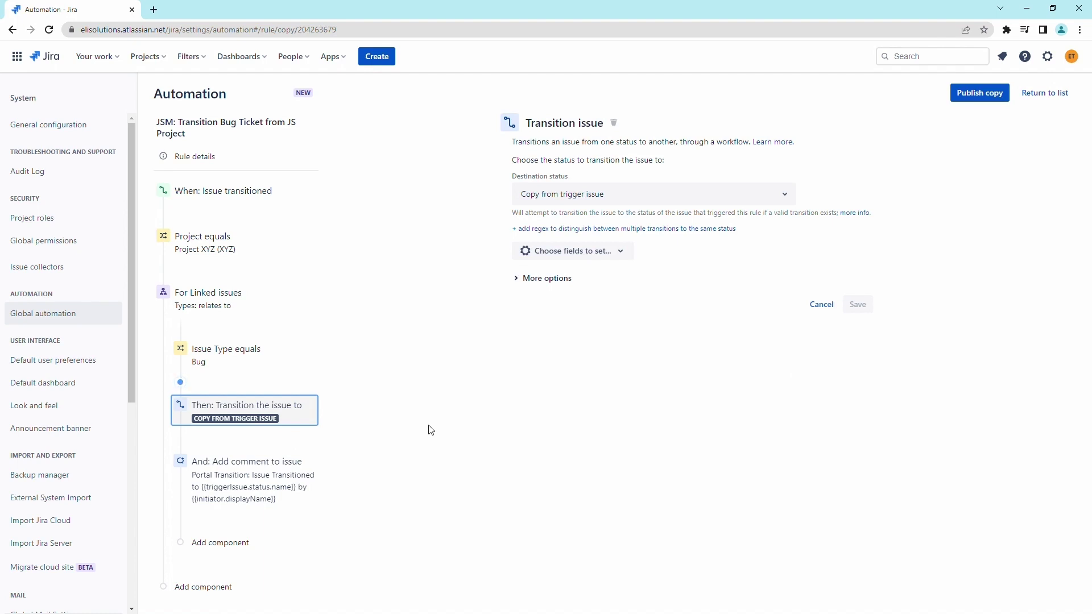
{"action": "left_click", "coordinate": [282, 492]}
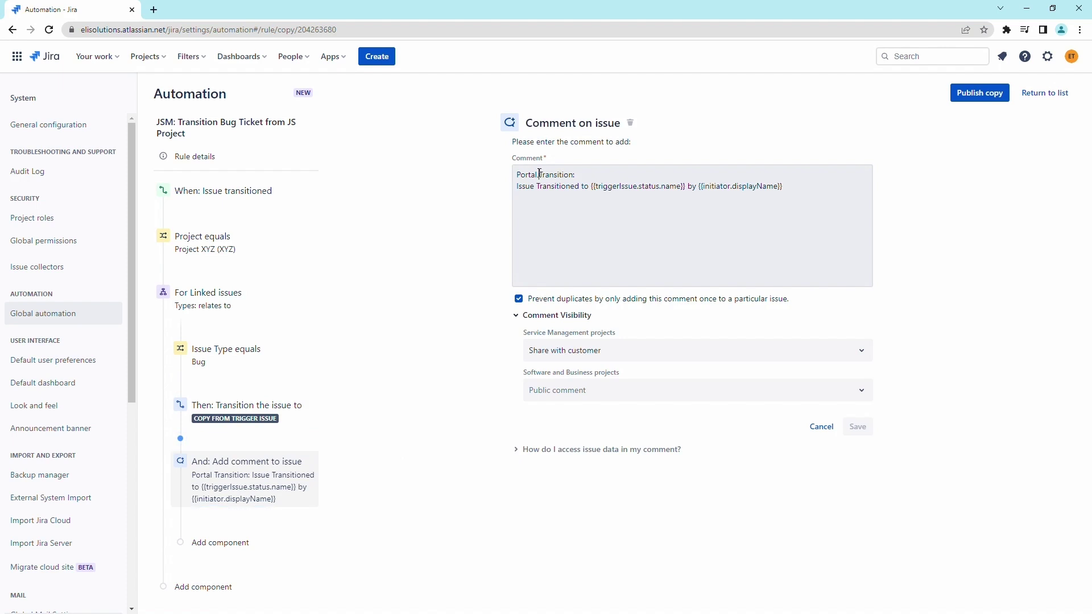
{"action": "left_click_drag", "start_coordinate": [538, 176], "coordinate": [510, 178]}
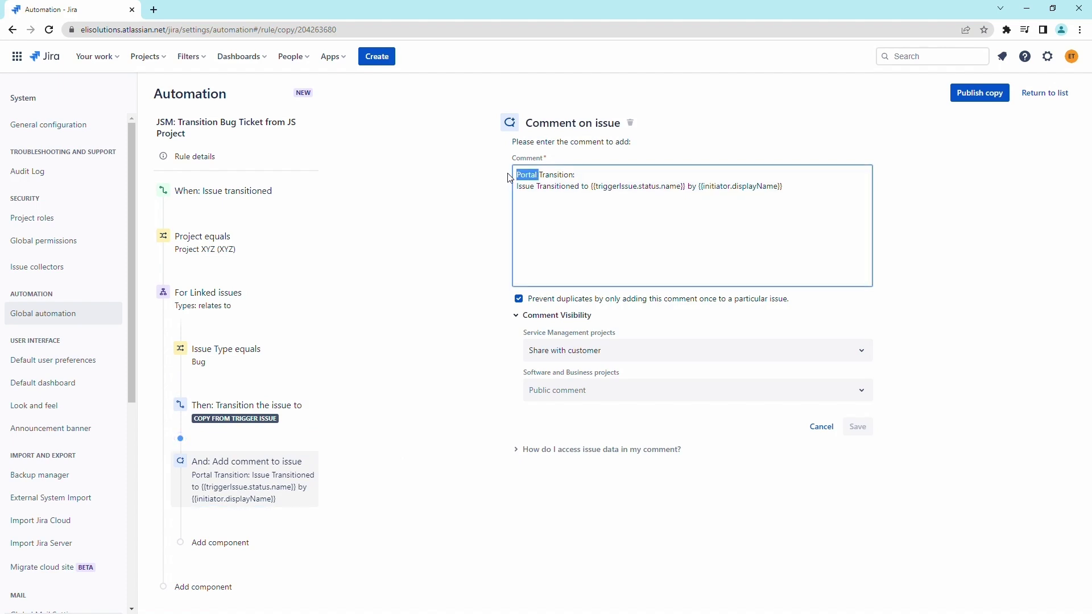
{"action": "type", "text": "Dev"}
{"action": "left_click", "coordinate": [456, 419]}
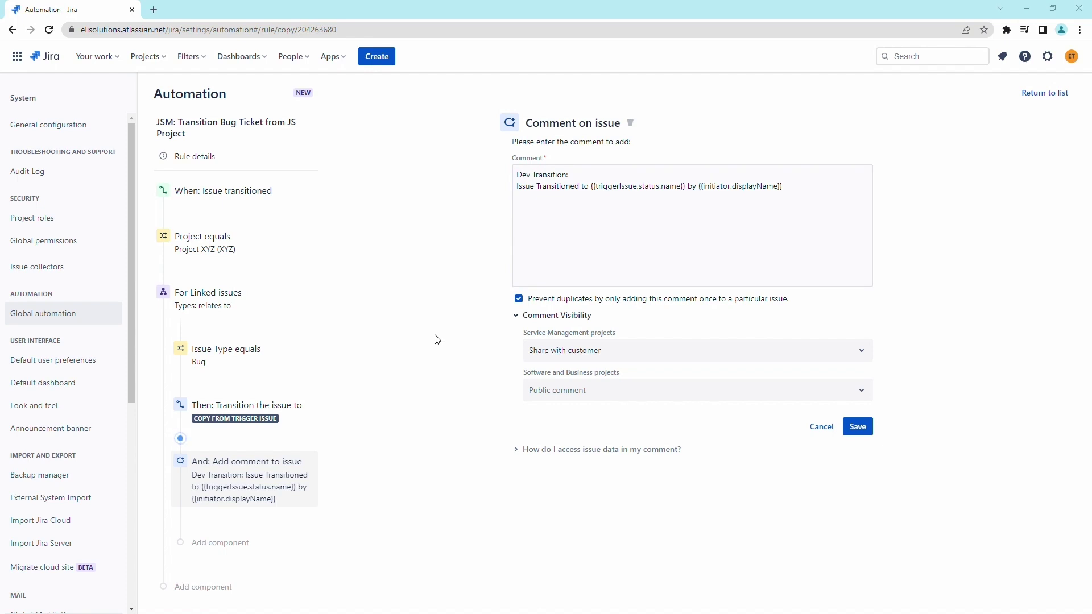
{"action": "left_click", "coordinate": [854, 431]}
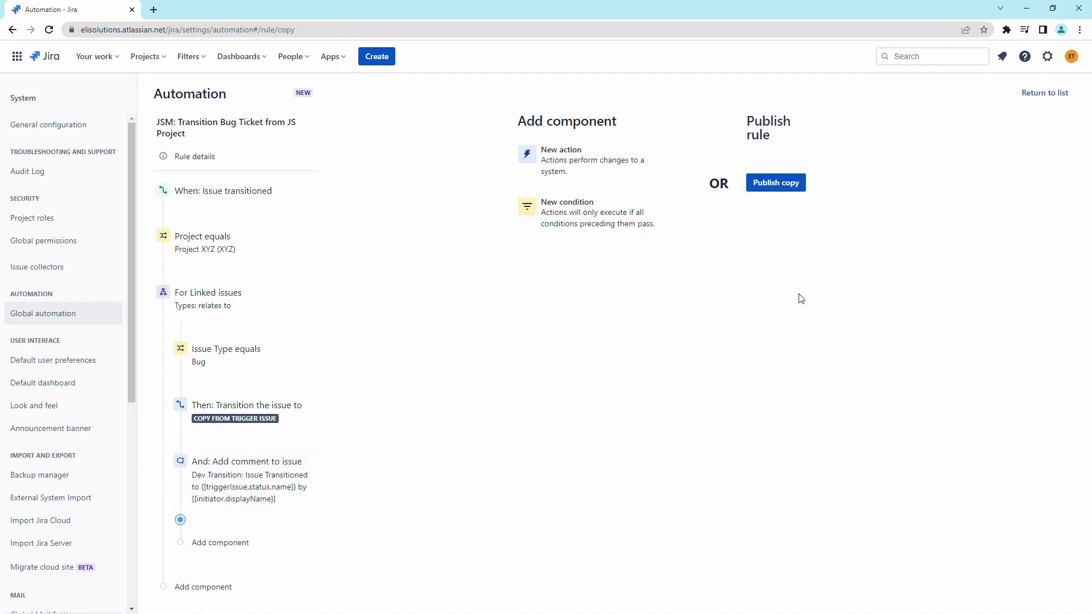
Step: Publish the copied rule and return to the automation rule list
{"action": "left_click", "coordinate": [770, 194]}
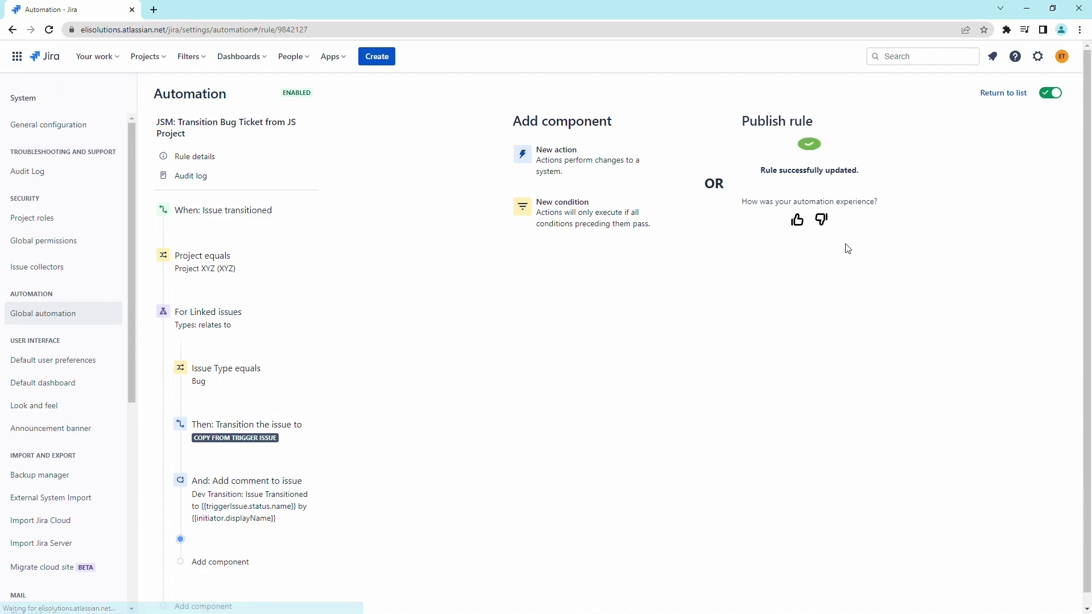
{"action": "left_click", "coordinate": [1002, 93]}
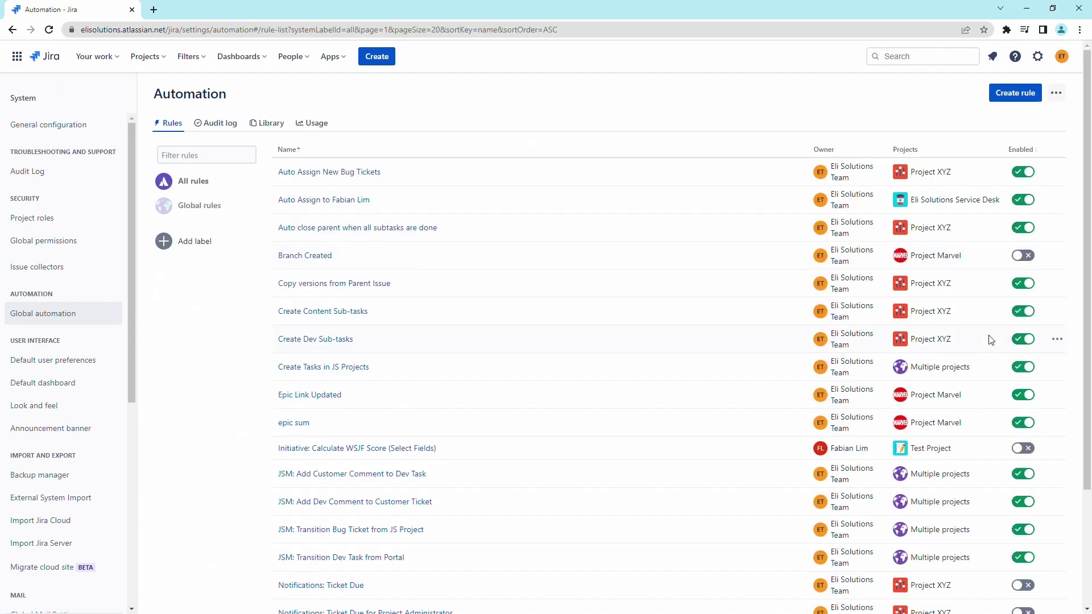
{"action": "scroll", "coordinate": [990, 341], "scroll_direction": "down", "scroll_amount": 1}
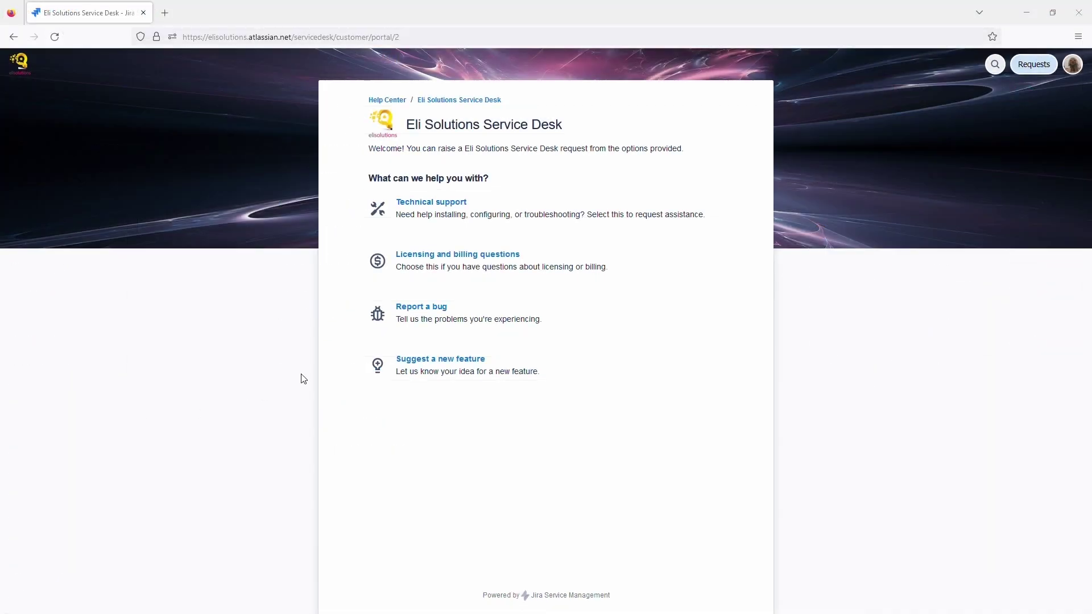
Step: Send a portal bug report 'New Bug' for Project Traffic Lights, version 1.0, symptom 'Test'
{"action": "left_click", "coordinate": [422, 307]}
{"action": "left_click", "coordinate": [404, 283]}
{"action": "type", "text": "New Bug"}
{"action": "left_click", "coordinate": [349, 302]}
{"action": "left_click", "coordinate": [410, 419]}
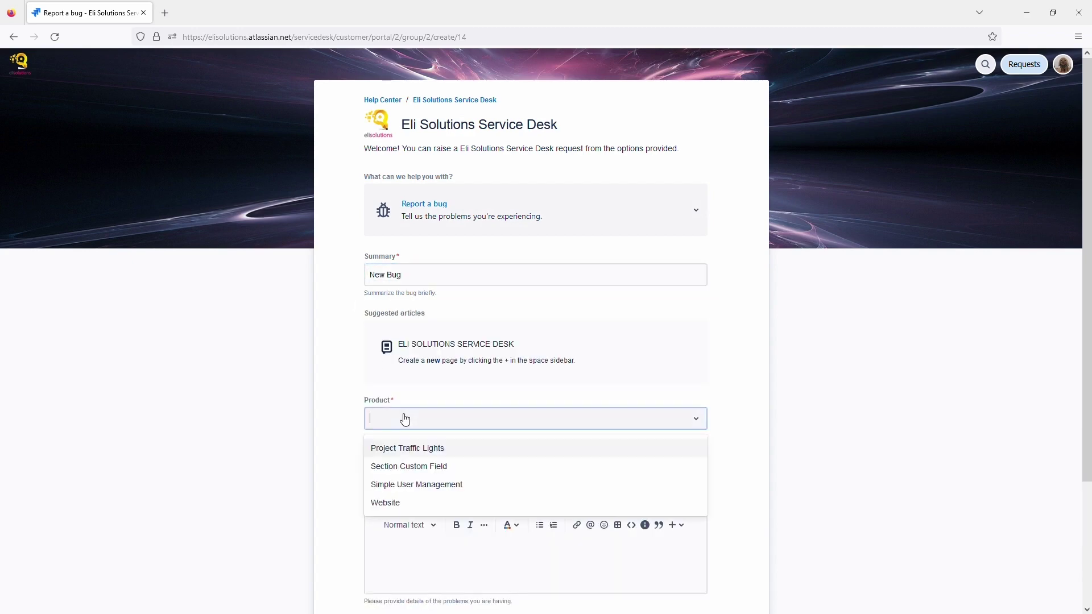
{"action": "left_click", "coordinate": [409, 446]}
{"action": "left_click", "coordinate": [401, 460]}
{"action": "type", "text": "1.0"}
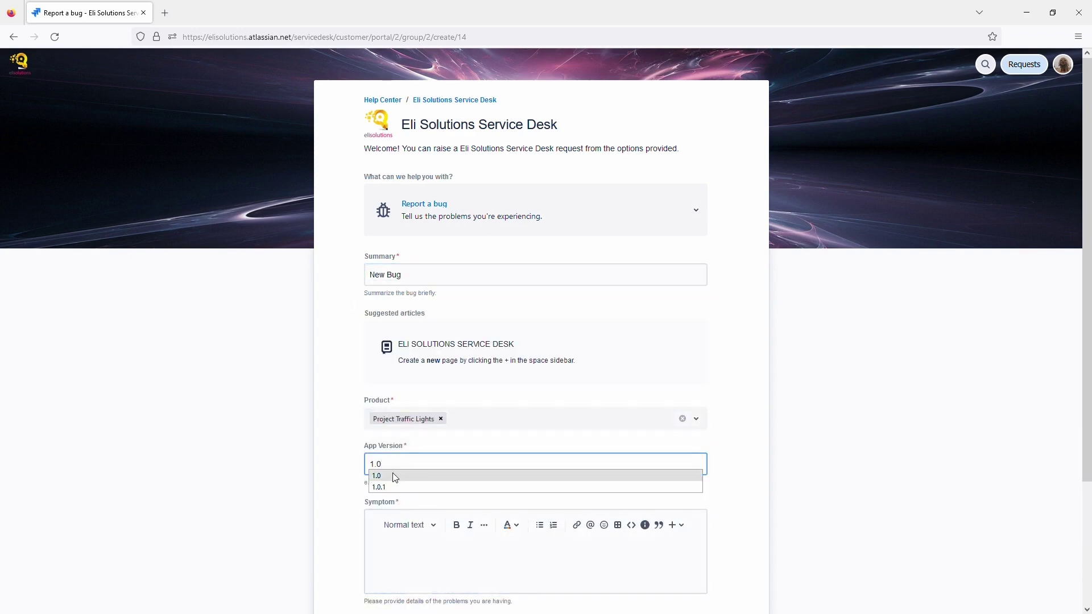
{"action": "left_click", "coordinate": [396, 553]}
{"action": "type", "text": "Test"}
{"action": "scroll", "coordinate": [327, 499], "scroll_direction": "down", "scroll_amount": 3}
{"action": "left_click", "coordinate": [379, 554]}
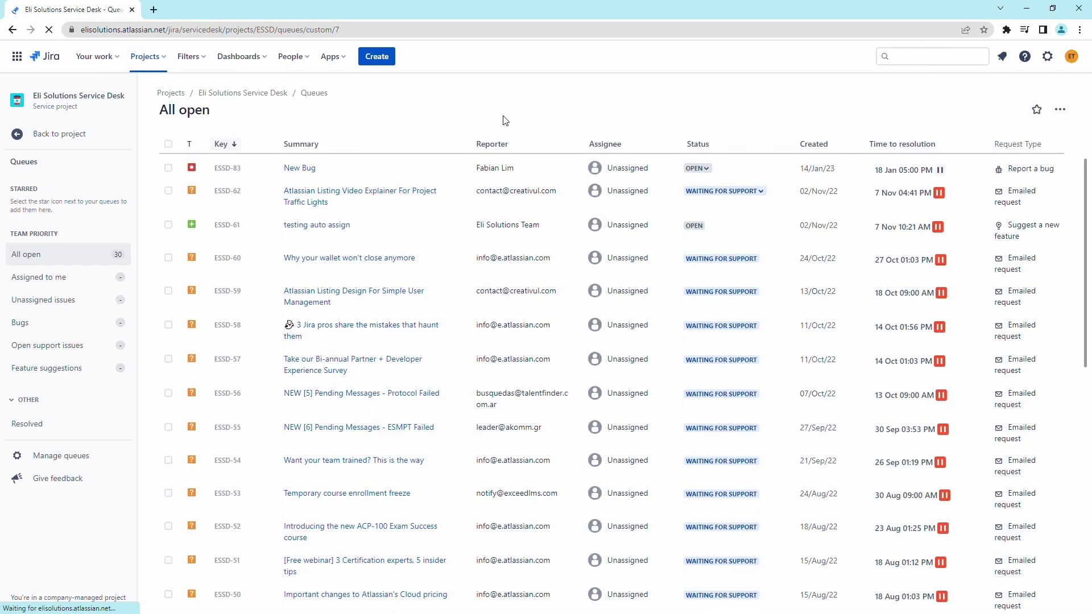
Step: From ESSD-83, move linked issue XYZ-53 to Work in progress, then reload the portal request
{"action": "left_click", "coordinate": [306, 170]}
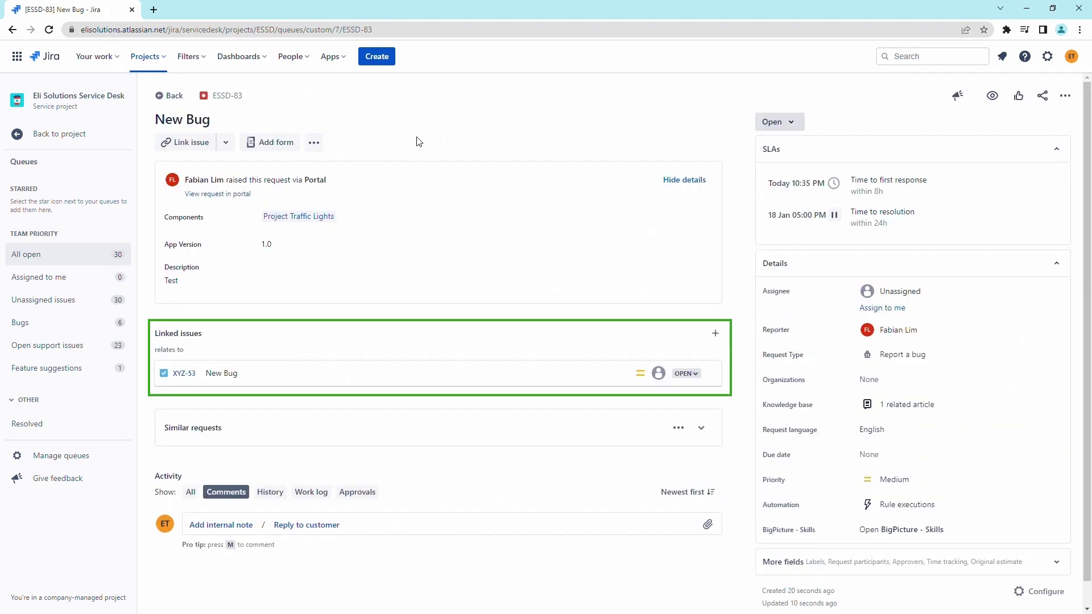
{"action": "left_click", "coordinate": [184, 374]}
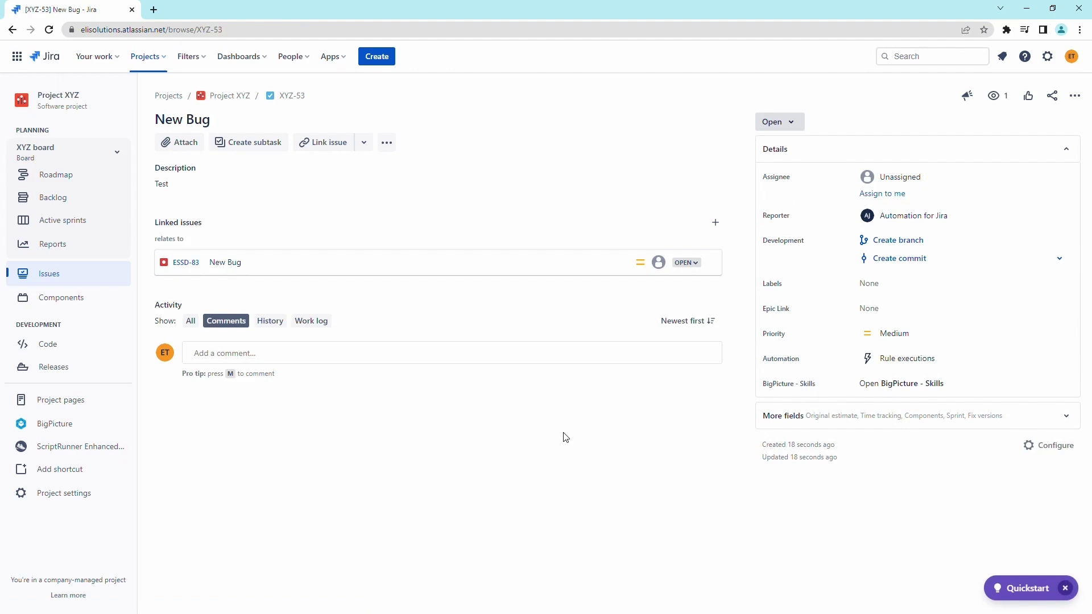
{"action": "left_click", "coordinate": [792, 124]}
{"action": "left_click", "coordinate": [805, 164]}
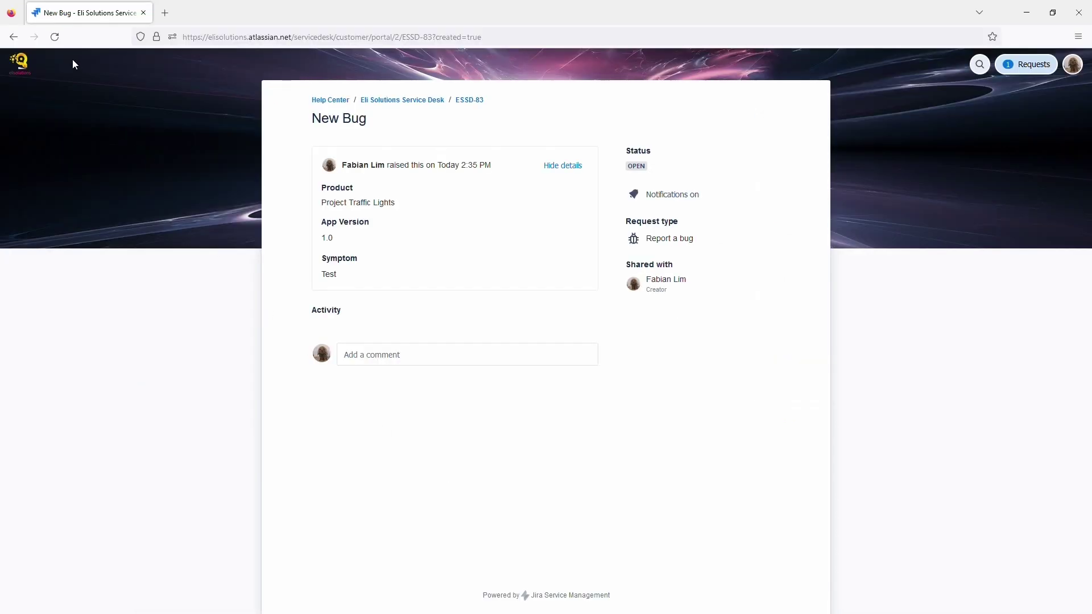
{"action": "left_click", "coordinate": [55, 36]}
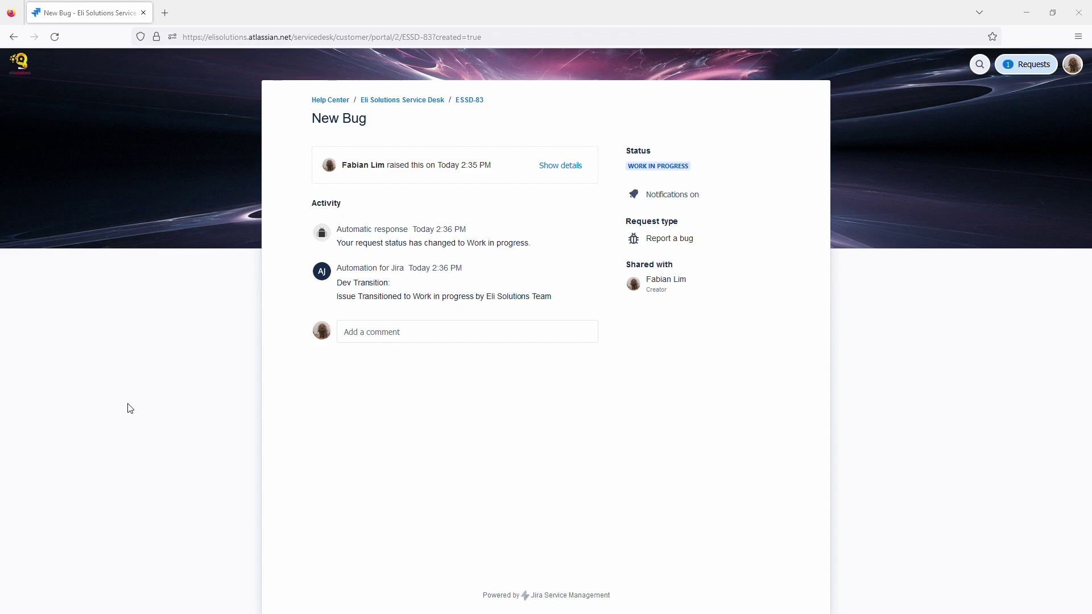
Step: Open linked ticket ESSD-83 and mark it as done with resolution Done
{"action": "key", "text": "alt+Tab"}
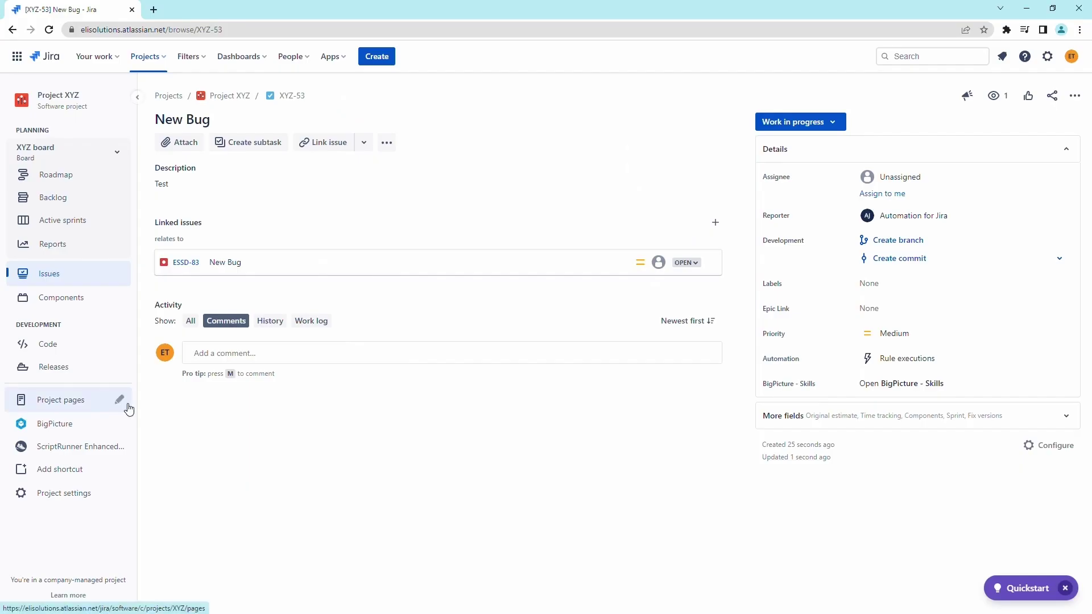
{"action": "left_click", "coordinate": [186, 262]}
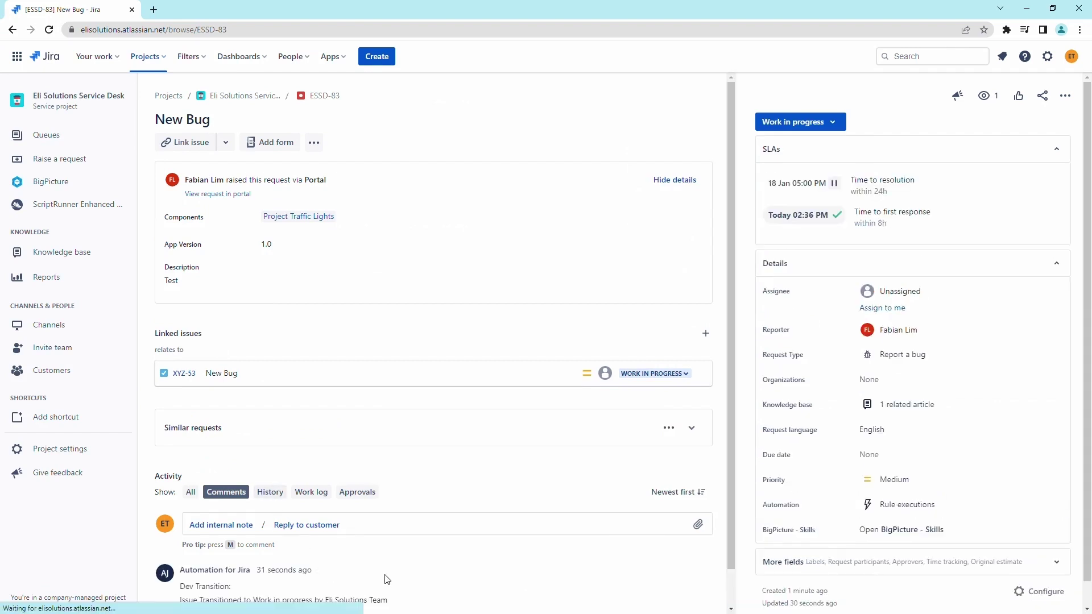
{"action": "scroll", "coordinate": [434, 548], "scroll_direction": "down", "scroll_amount": 1}
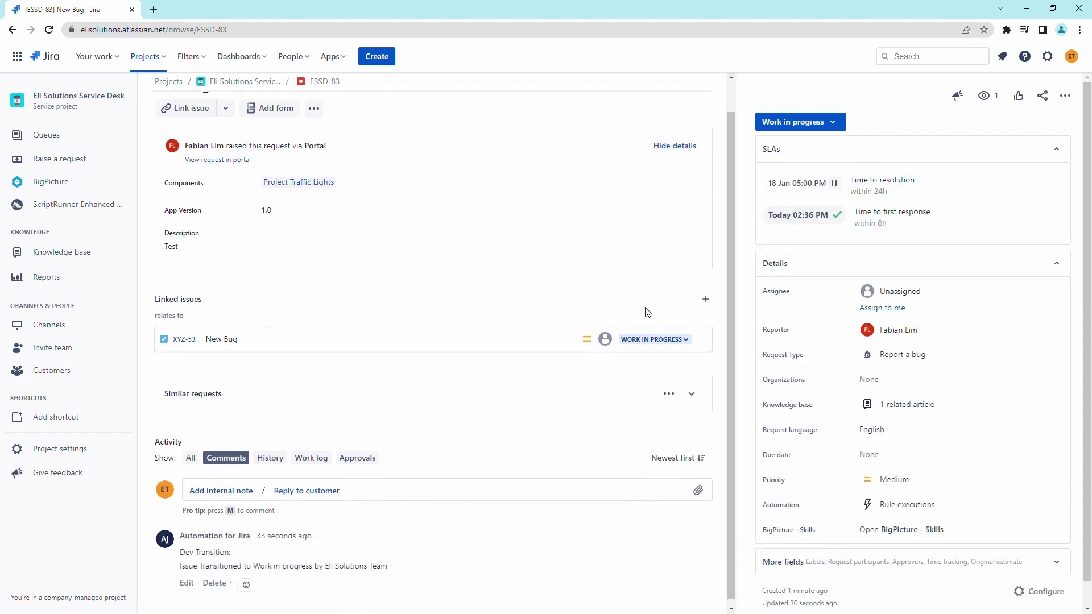
{"action": "left_click", "coordinate": [834, 123]}
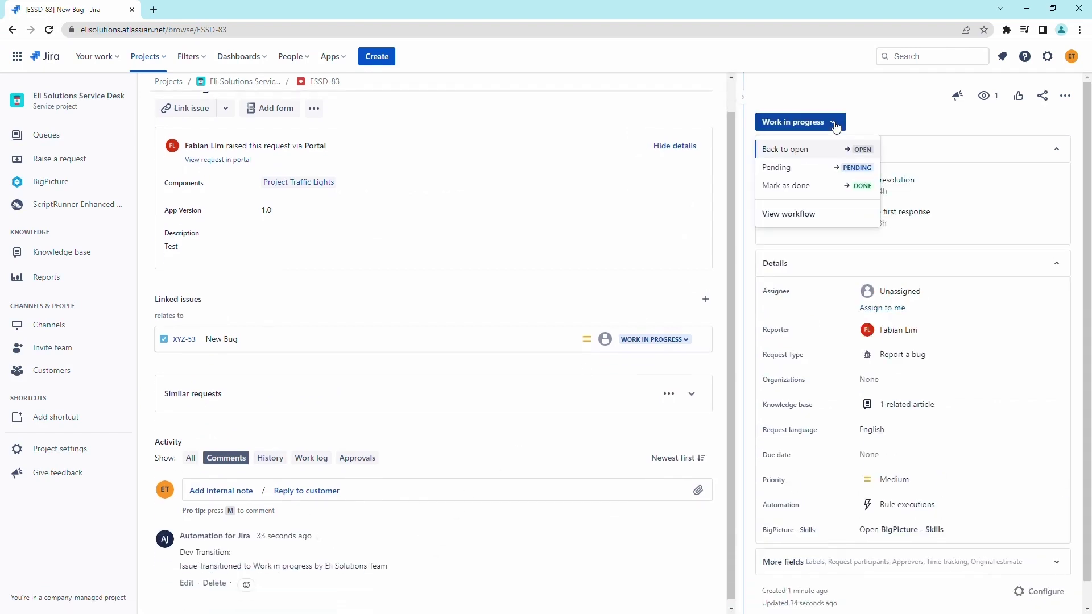
{"action": "left_click", "coordinate": [796, 188]}
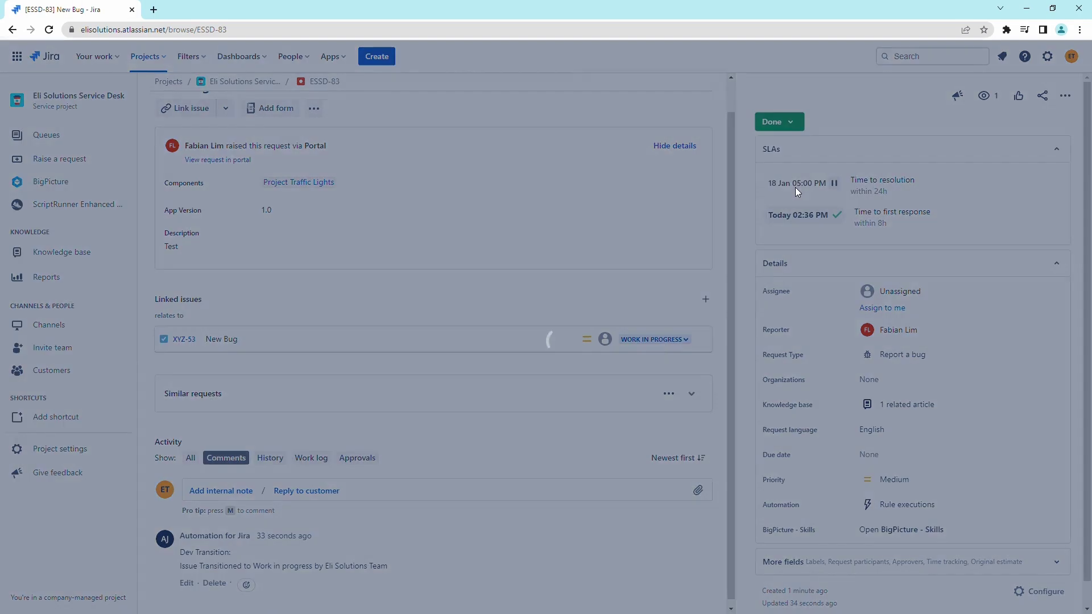
{"action": "left_click", "coordinate": [446, 217]}
{"action": "left_click", "coordinate": [414, 238]}
{"action": "left_click", "coordinate": [688, 527]}
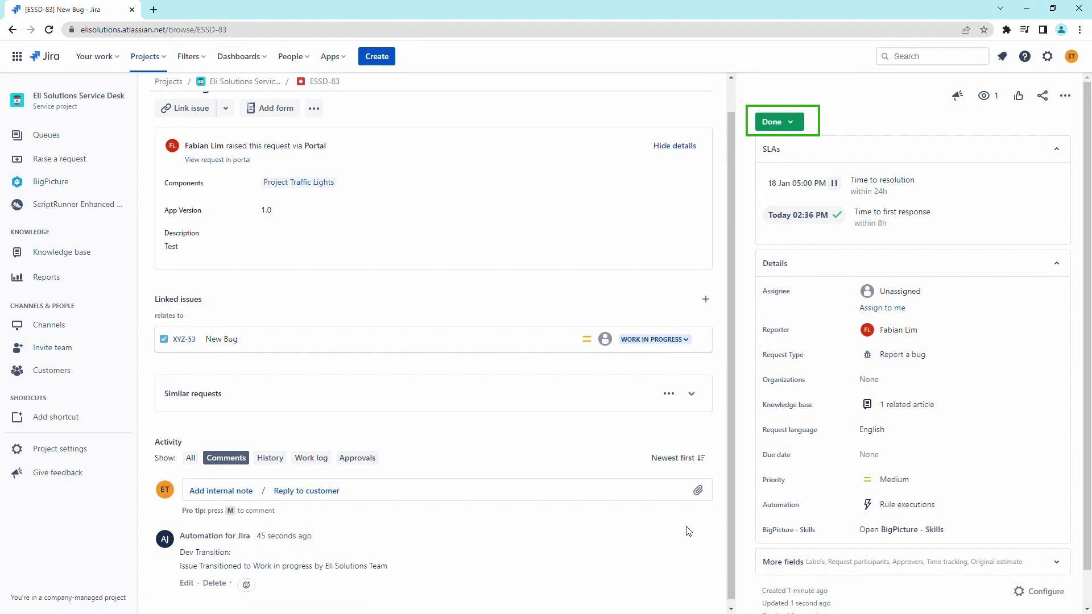
Step: Check that XYZ-53 shows Done with a Portal Transition comment, then reload the portal request
{"action": "left_click", "coordinate": [184, 339]}
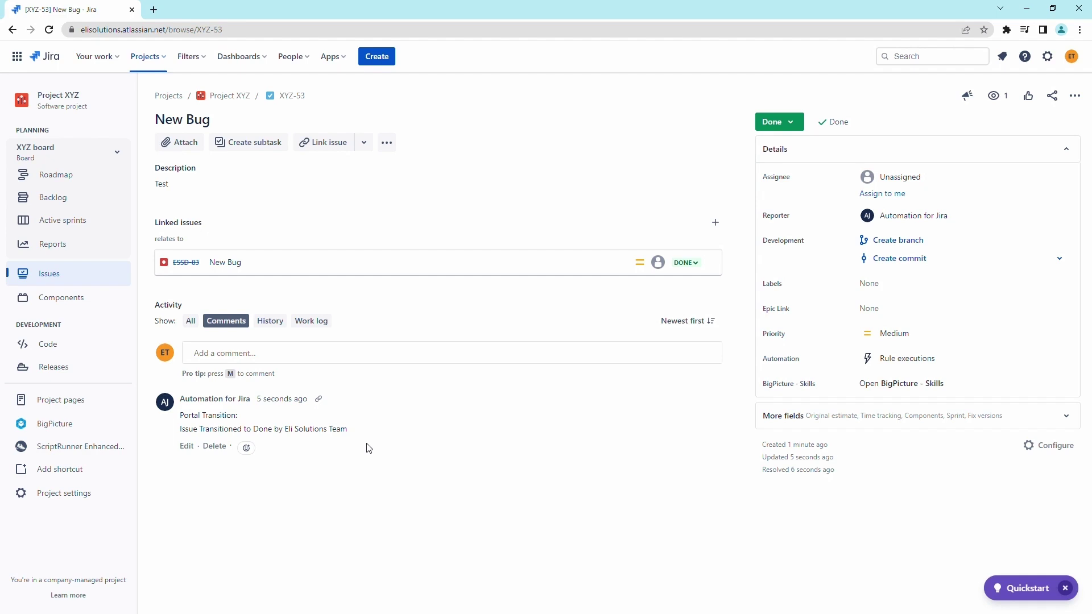
{"action": "key", "text": "alt+Tab"}
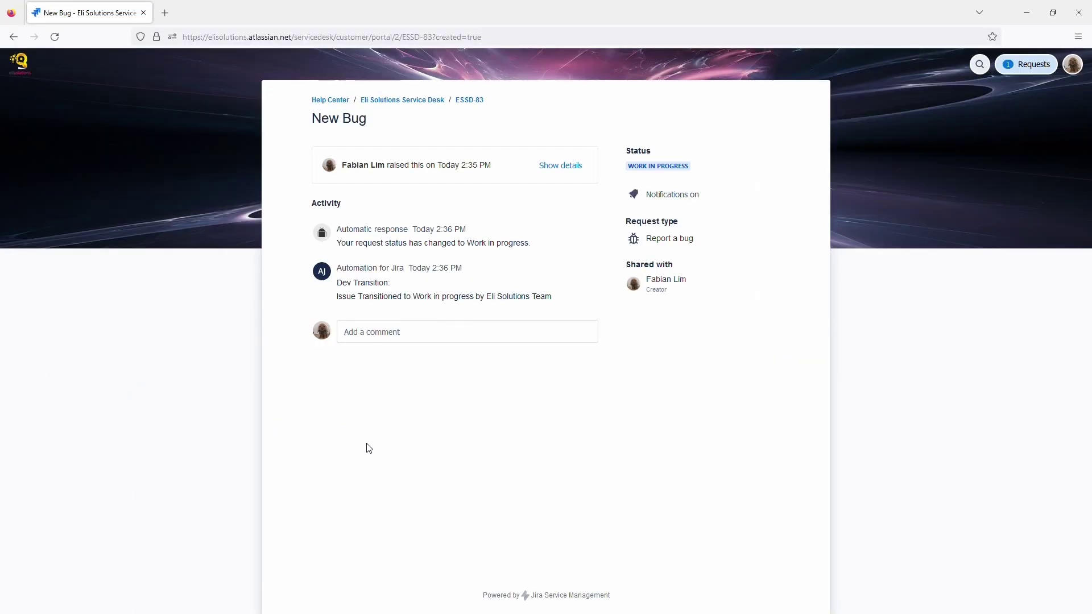
{"action": "left_click", "coordinate": [55, 36]}
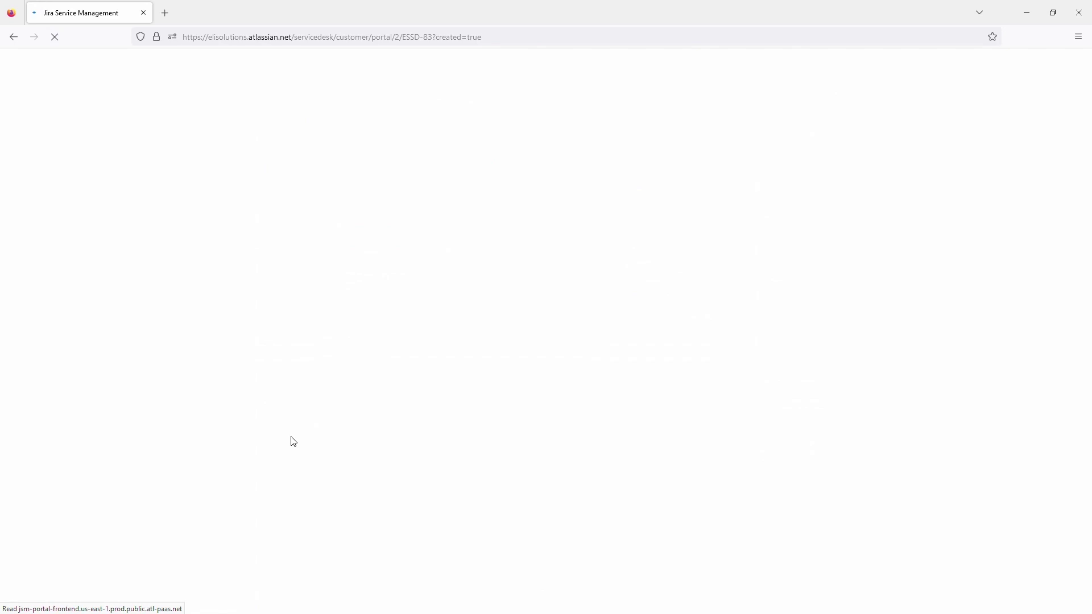